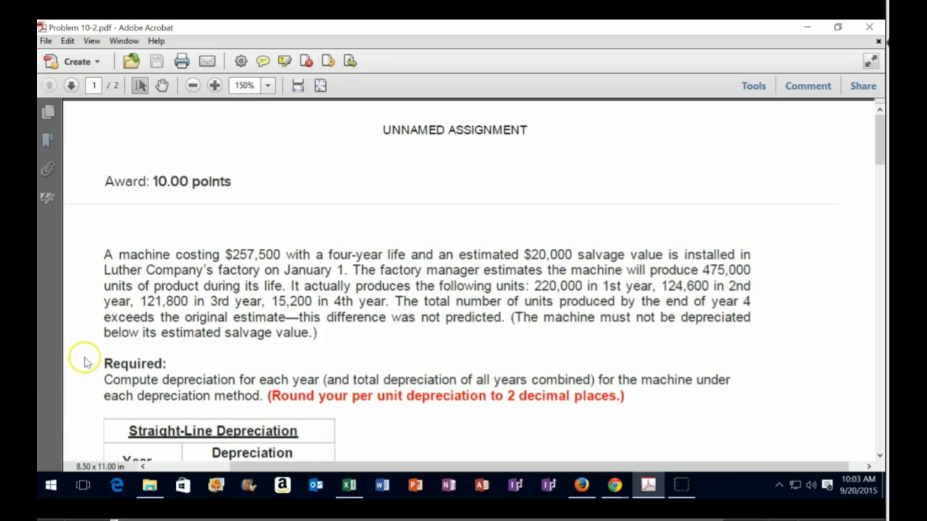
- Review the depreciation problem in Acrobat and the blank straight-line schedule and journal entry tables in the Excel worksheet
{"action": "left_click", "coordinate": [349, 485]}
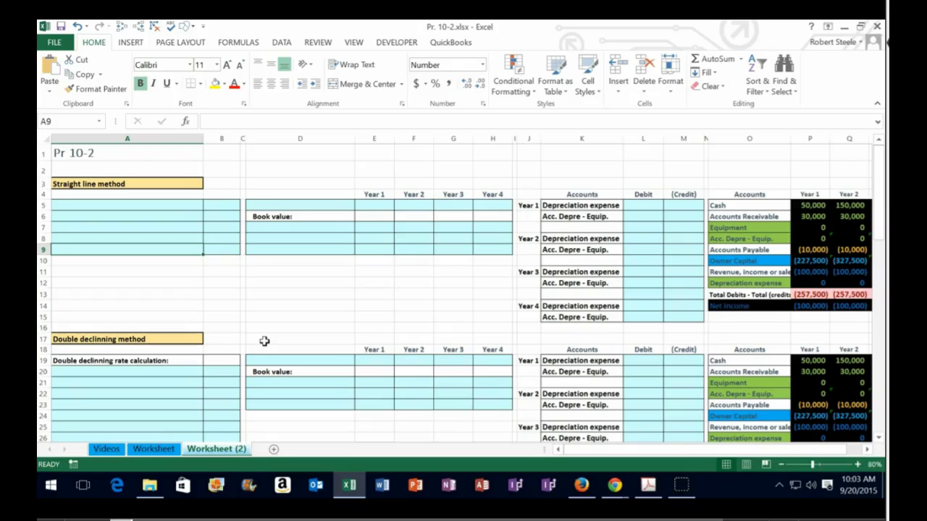
{"action": "left_click", "coordinate": [648, 485]}
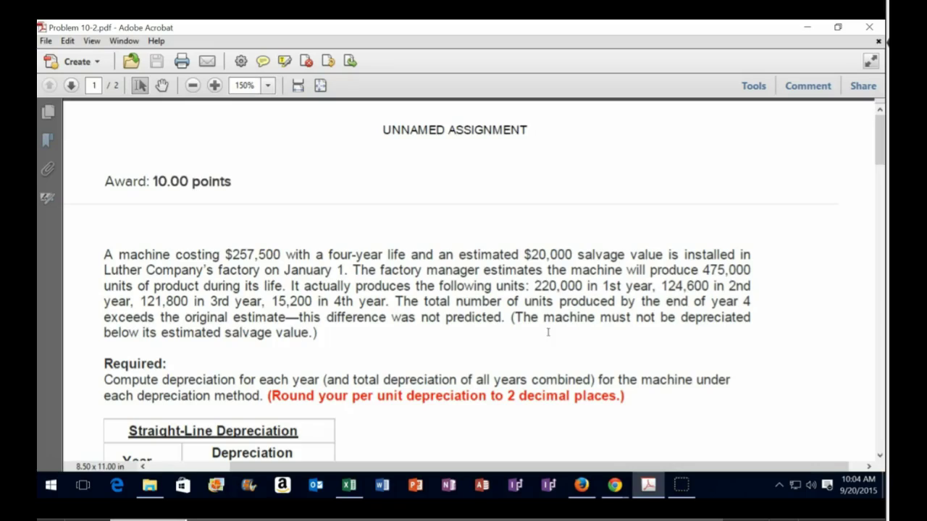
{"action": "left_click", "coordinate": [357, 483]}
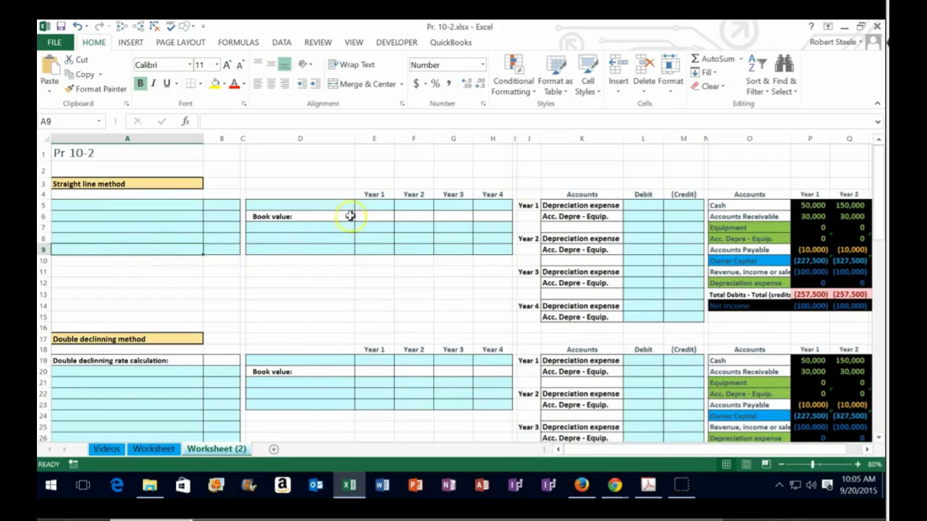
{"action": "left_click", "coordinate": [369, 194]}
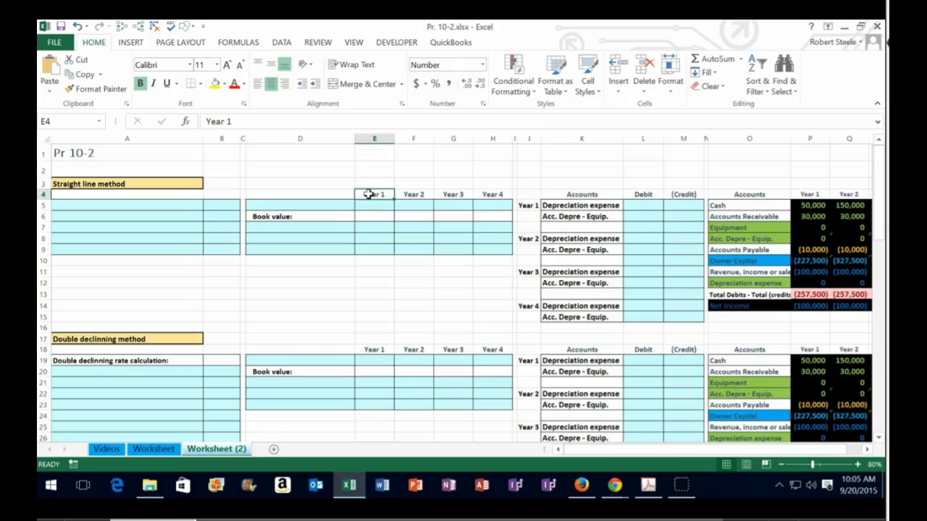
{"action": "left_click", "coordinate": [325, 214]}
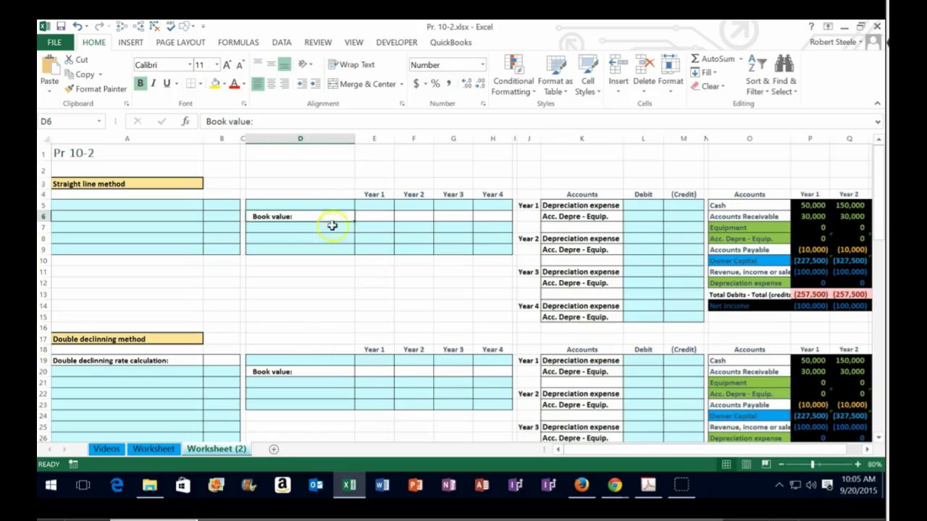
{"action": "left_click", "coordinate": [687, 208]}
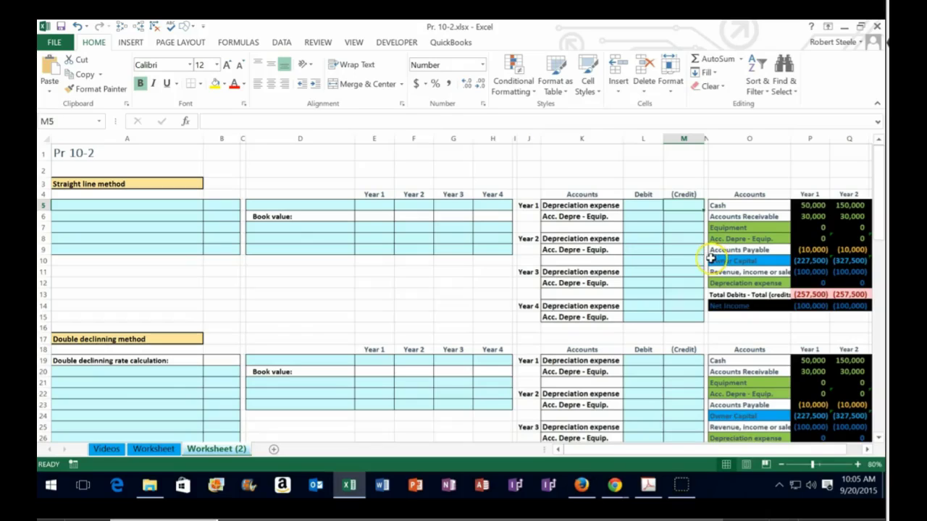
- Enter the label "Cost" in A5 under Straight line method with 257500 beside it in B5
{"action": "left_click", "coordinate": [112, 207]}
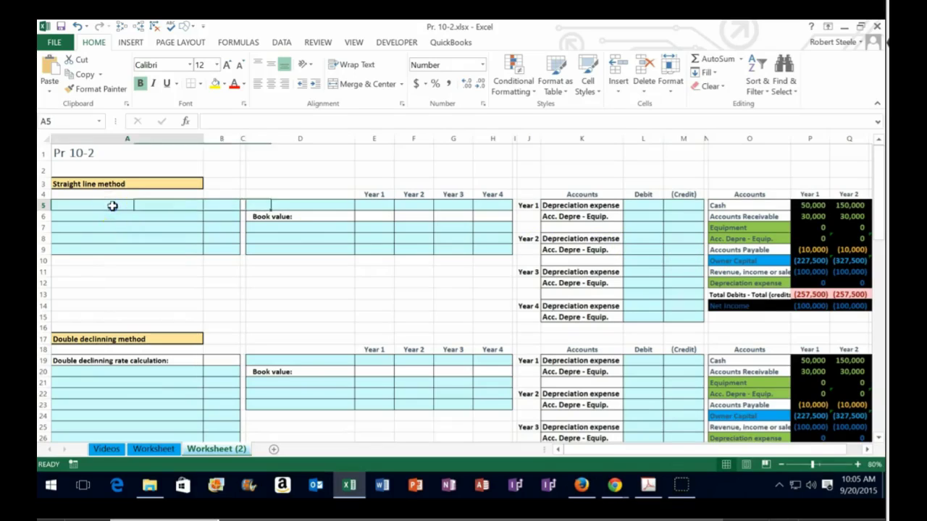
{"action": "type", "text": "Cost"}
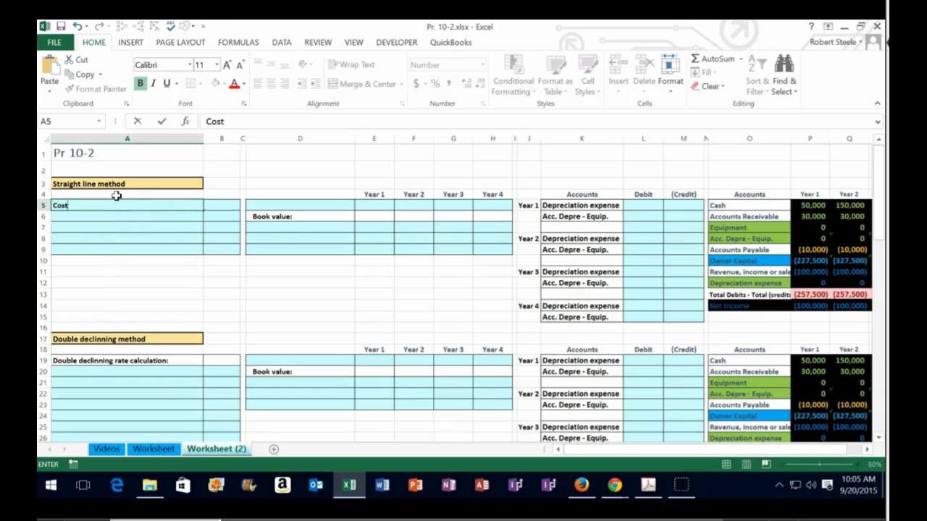
{"action": "key", "text": "Tab"}
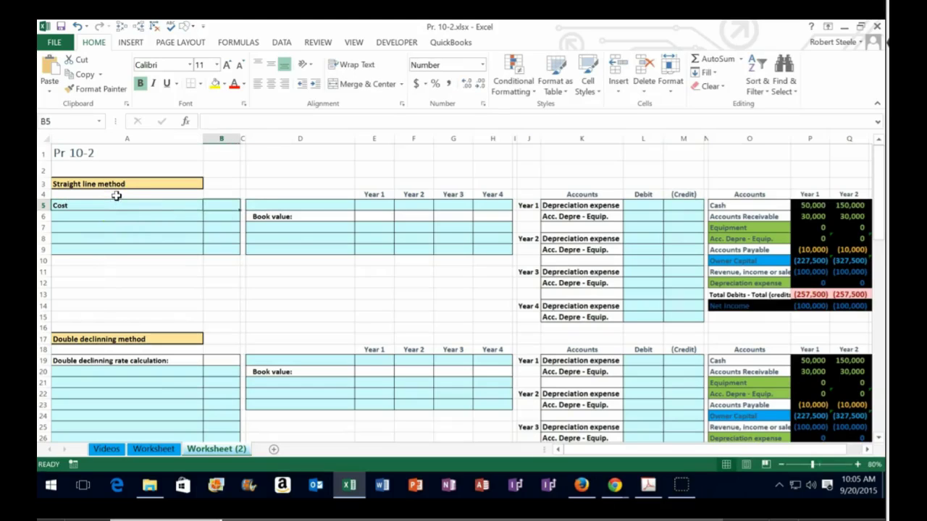
{"action": "type", "text": "257500"}
{"action": "key", "text": "ctrl+Return"}
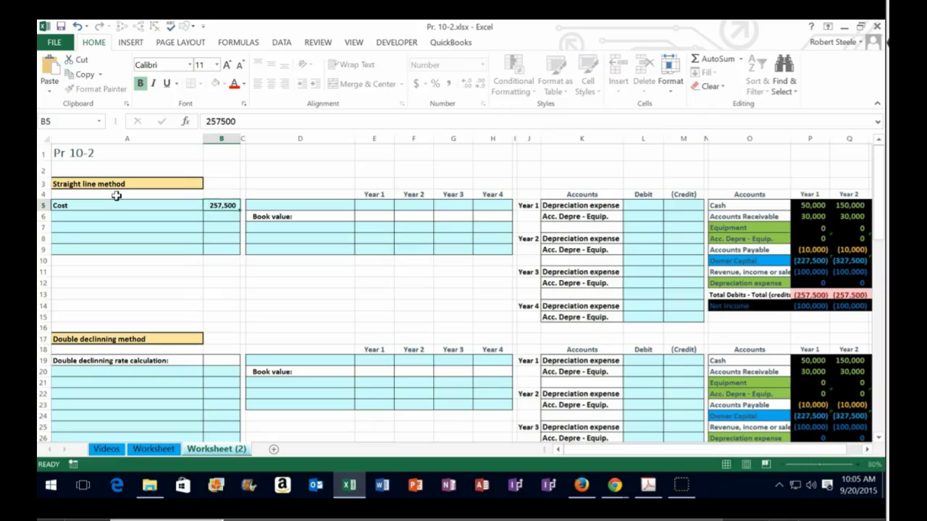
{"action": "key", "text": "Return"}
- Enter the label "(-) Salvage value" in A6 with 20,000 beside it in B6
{"action": "type", "text": "("}
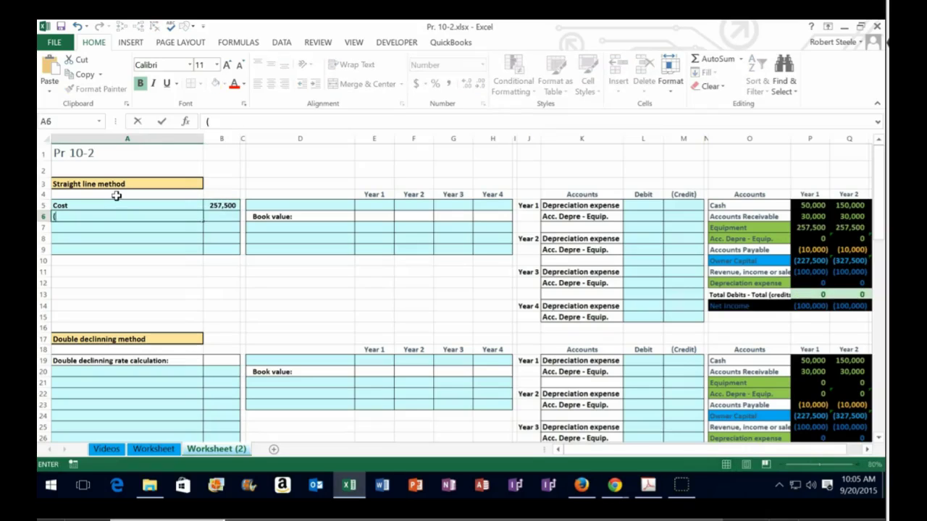
{"action": "type", "text": "-) Salvage value"}
{"action": "key", "text": "Tab"}
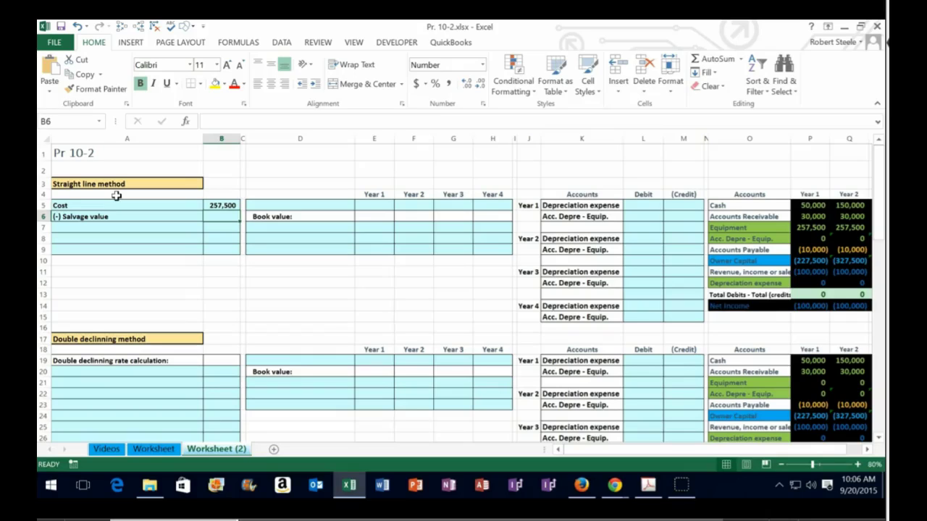
{"action": "type", "text": "20,"}
{"action": "type", "text": "000"}
{"action": "key", "text": "Return"}
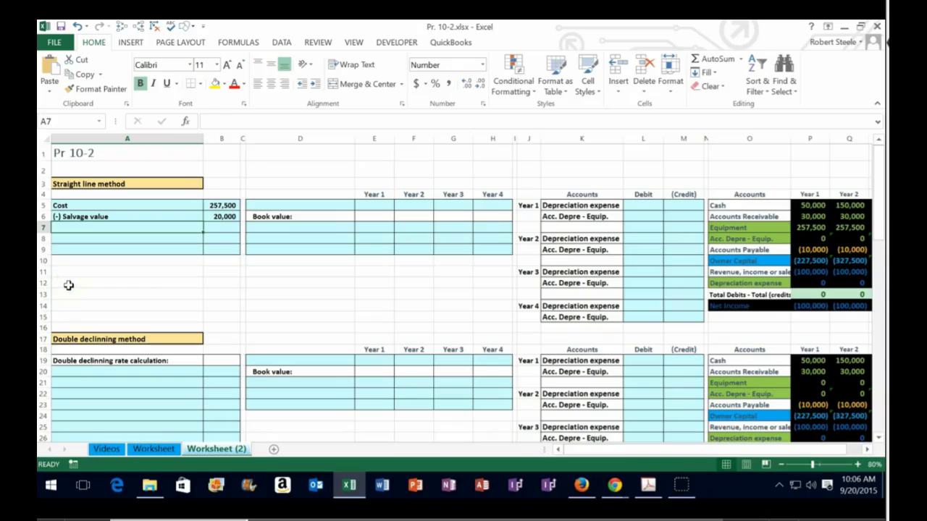
- Enter the label "Amount to be depreciated over life" in A7
{"action": "type", "text": "Amount to"}
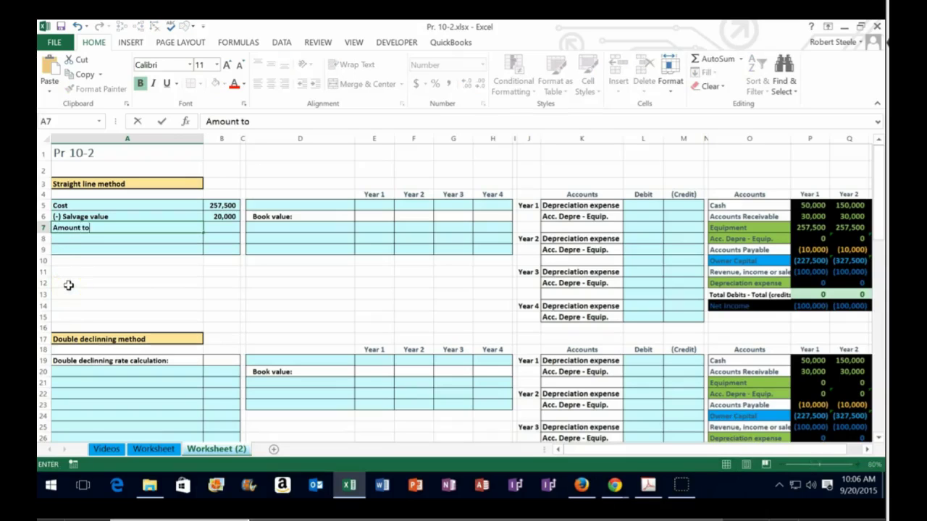
{"action": "type", "text": " be depreciati"}
{"action": "type", "text": "o"}
{"action": "key", "text": "BackSpace"}
{"action": "key", "text": "BackSpace"}
{"action": "key", "text": "BackSpace"}
{"action": "key", "text": "BackSpace"}
{"action": "key", "text": "BackSpace"}
{"action": "key", "text": "BackSpace"}
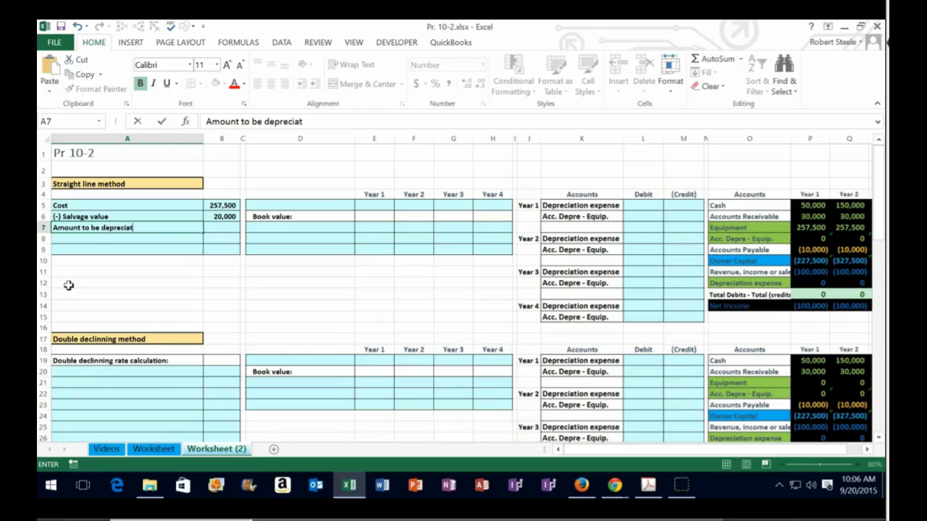
{"action": "type", "text": "ciatied"}
{"action": "key", "text": "BackSpace"}
{"action": "key", "text": "BackSpace"}
{"action": "key", "text": "BackSpace"}
{"action": "type", "text": "ed over life"}
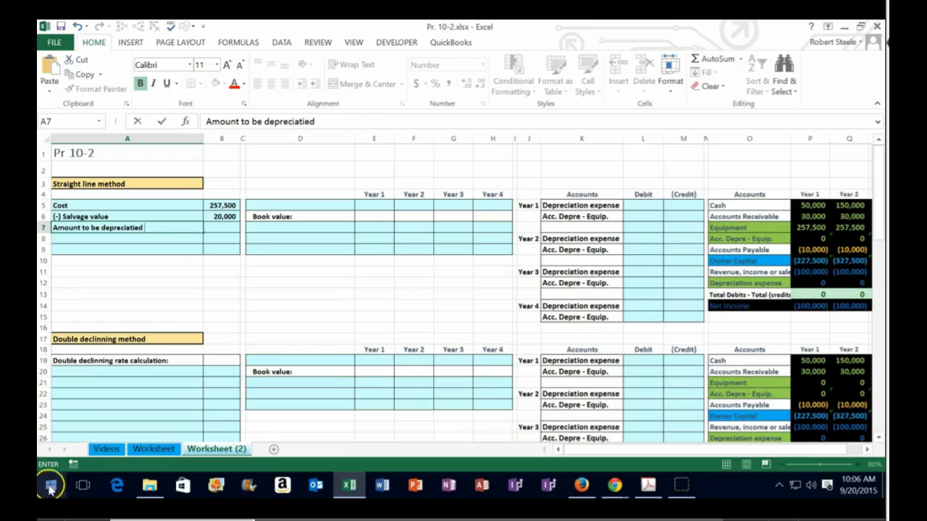
{"action": "key", "text": "Tab"}
- Calculate 257500 minus 20000 in the Windows Calculator, and return to the Excel worksheet
{"action": "key", "text": "XF86Calculator"}
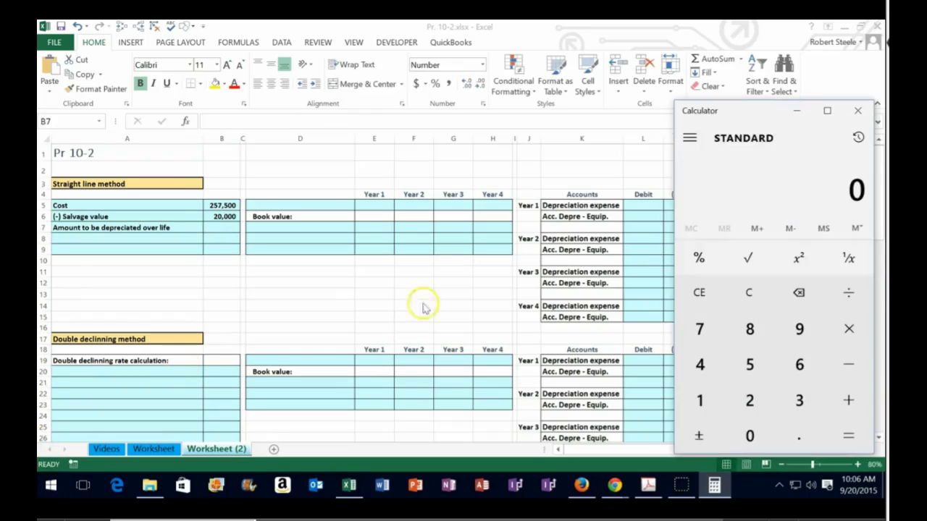
{"action": "left_click_drag", "start_coordinate": [739, 119], "coordinate": [372, 112]}
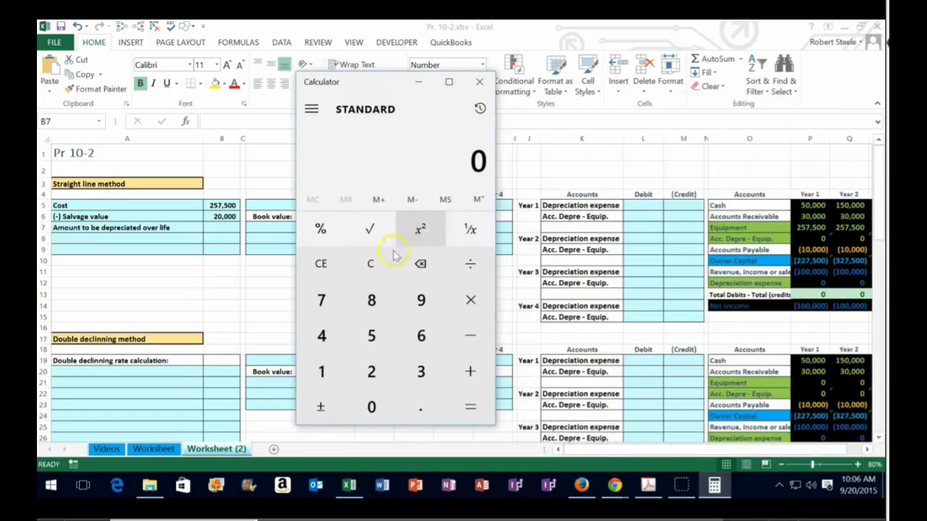
{"action": "type", "text": "257500-20"}
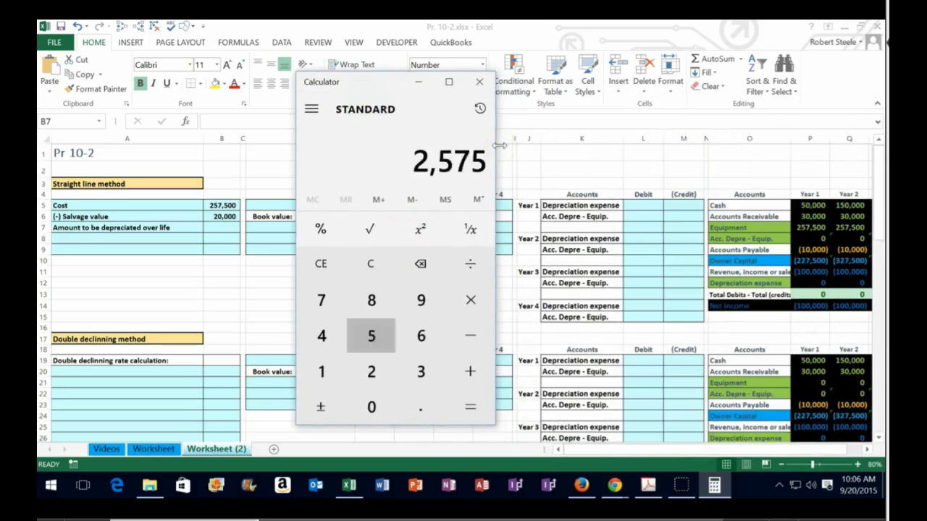
{"action": "type", "text": "000"}
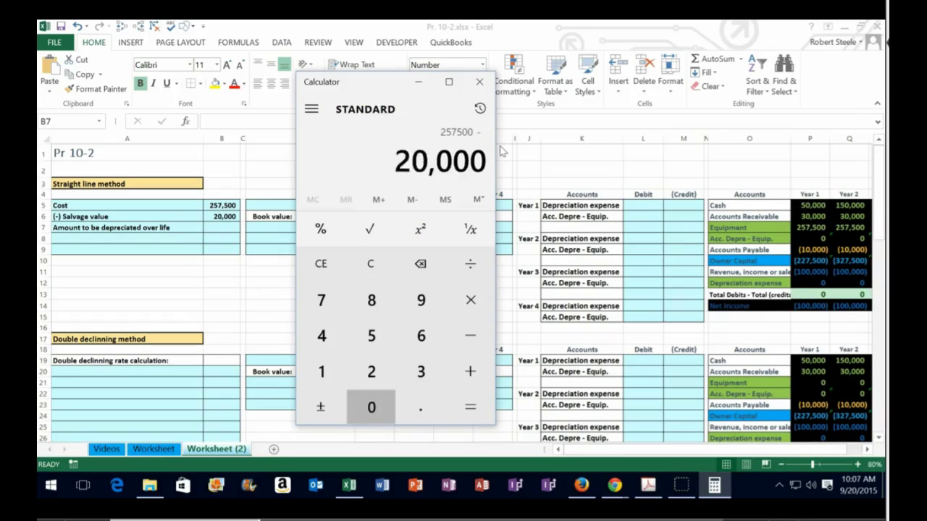
{"action": "key", "text": "Return"}
{"action": "key", "text": "alt+Tab"}
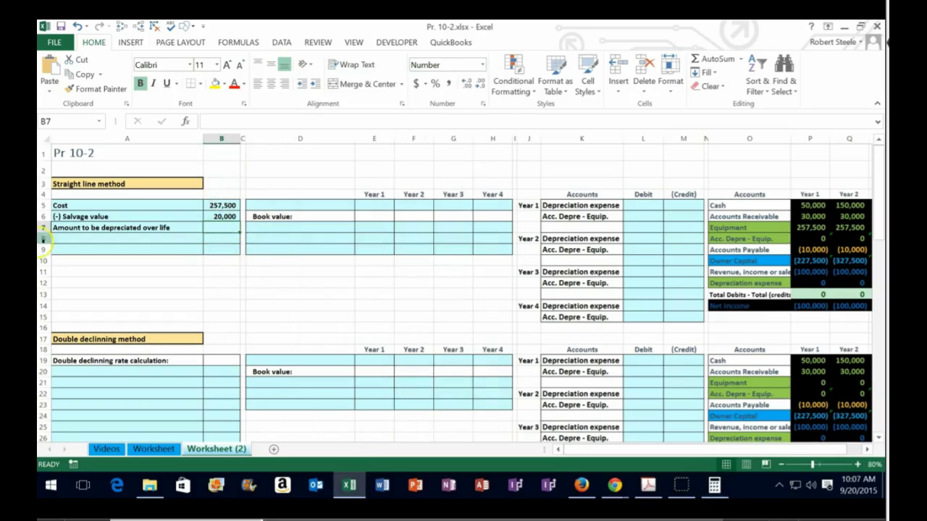
- Enter the formula =B5-B6 in B7 to subtract the salvage value from the cost
{"action": "type", "text": "="}
{"action": "key", "text": "Up"}
{"action": "key", "text": "Up"}
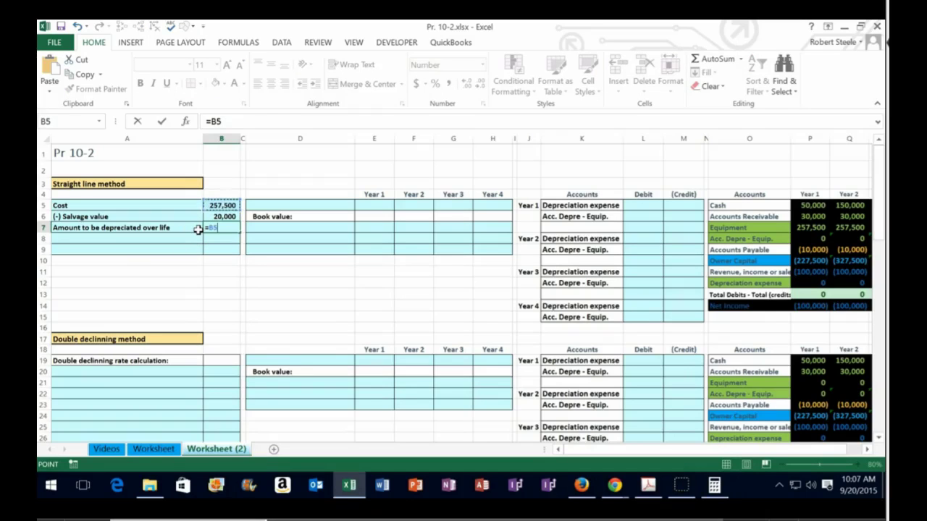
{"action": "type", "text": "-"}
{"action": "key", "text": "Up"}
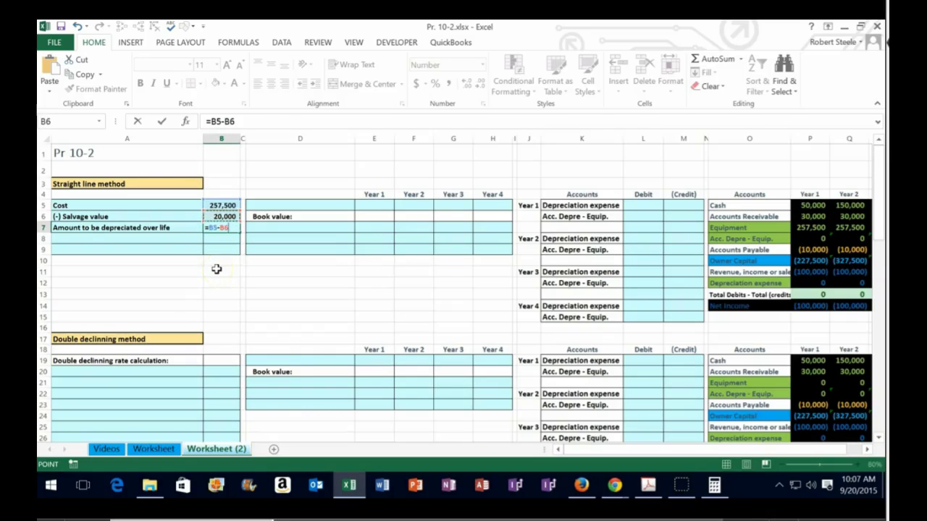
{"action": "key", "text": "Return"}
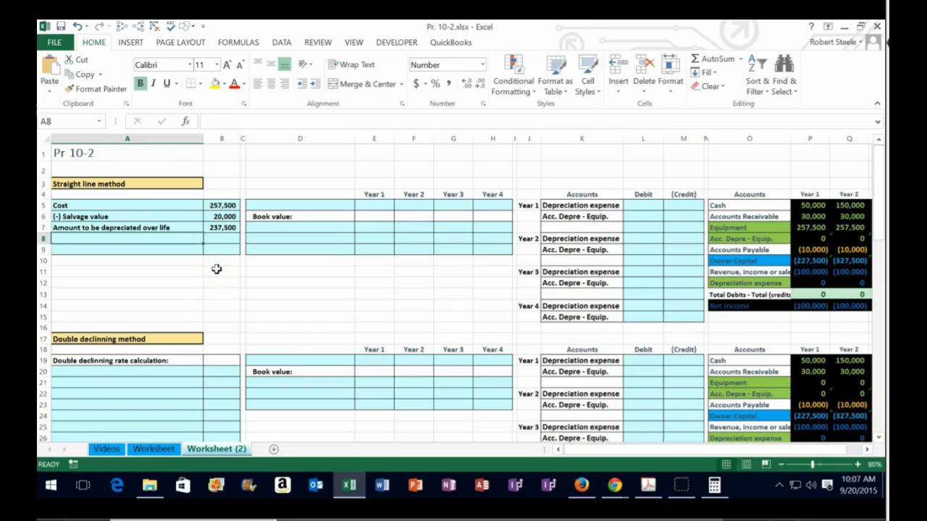
- Enter "(/) number of years" in A8 with 4 in B8, and label A9 "Depreciation per year"
{"action": "type", "text": "(/"}
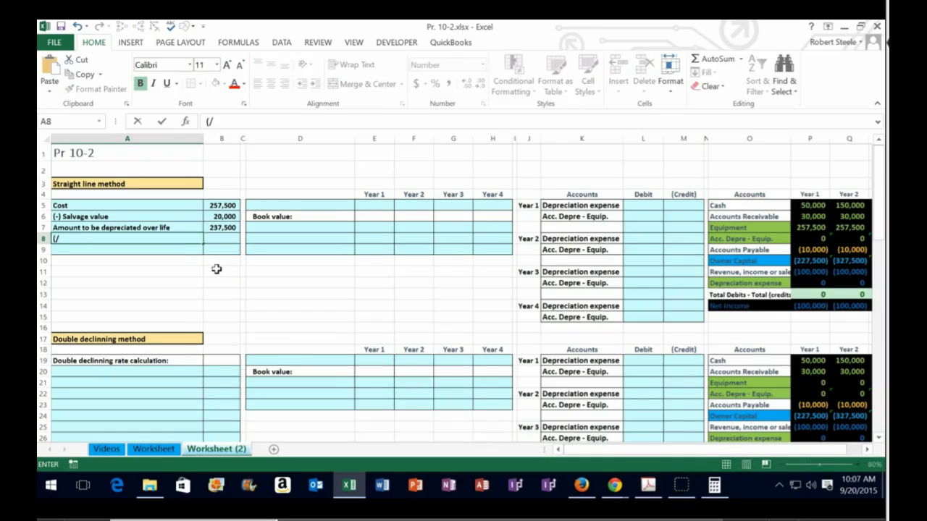
{"action": "type", "text": ") number of years"}
{"action": "key", "text": "Tab"}
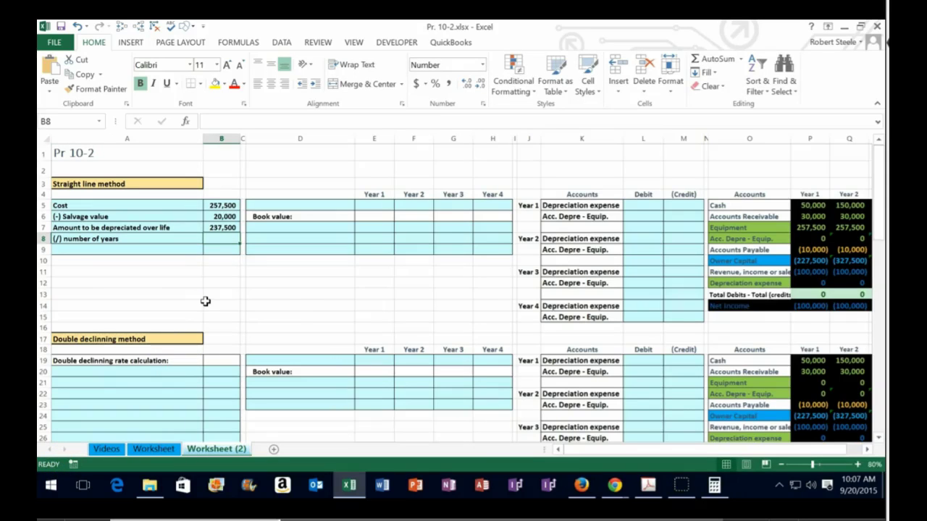
{"action": "type", "text": "4"}
{"action": "key", "text": "Return"}
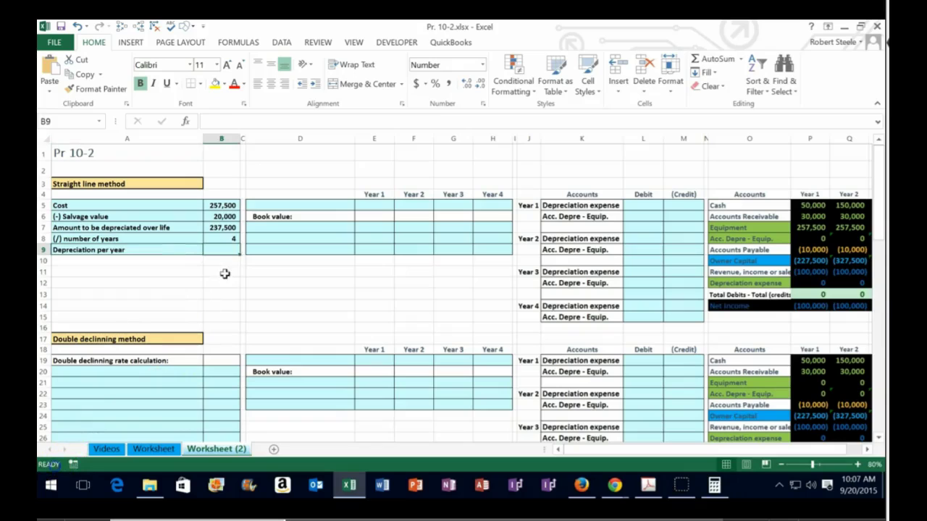
- Enter the formula =B7/B8 in B9 to divide the depreciable amount by the number of years
{"action": "left_click", "coordinate": [233, 251]}
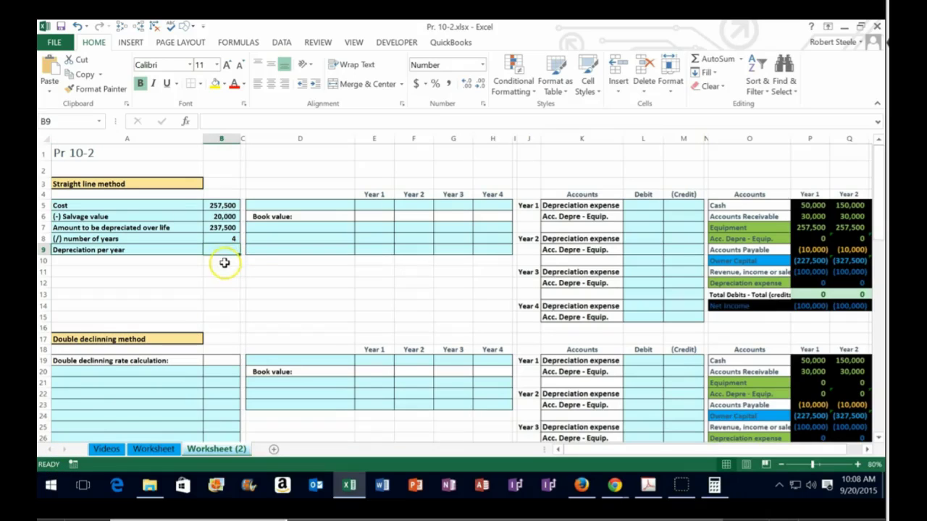
{"action": "type", "text": "="}
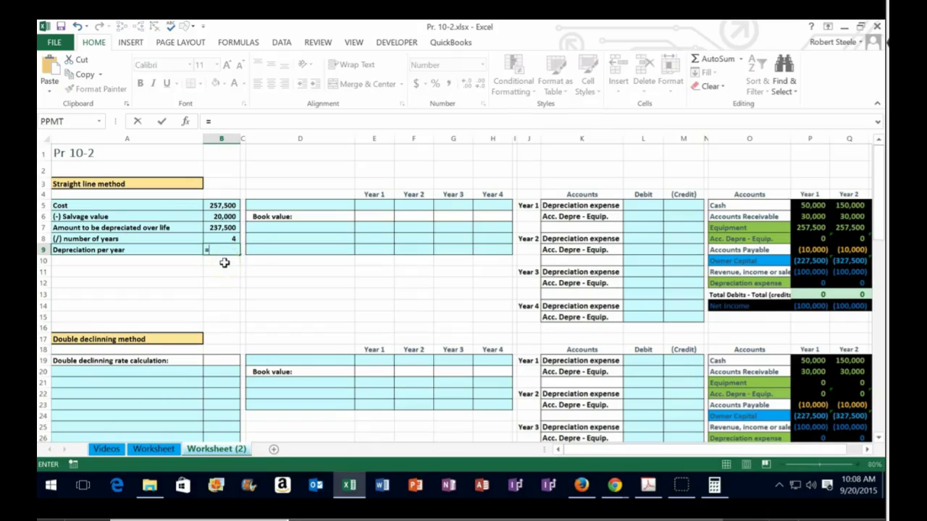
{"action": "key", "text": "Up"}
{"action": "key", "text": "Up"}
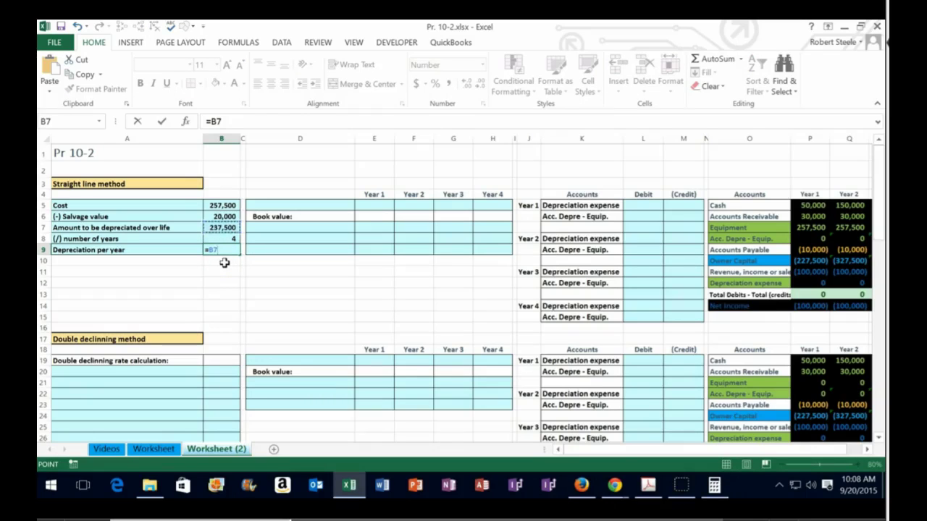
{"action": "type", "text": "/"}
{"action": "key", "text": "Up"}
{"action": "key", "text": "Return"}
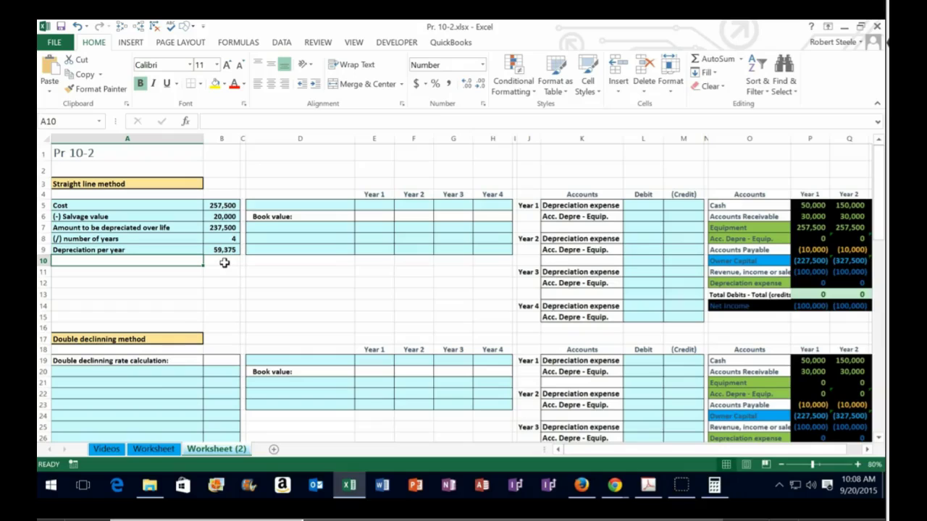
- Label D5 "Depreciation" and enter the formula =B9 in E5 for the Year 1 depreciation
{"action": "left_click", "coordinate": [266, 206]}
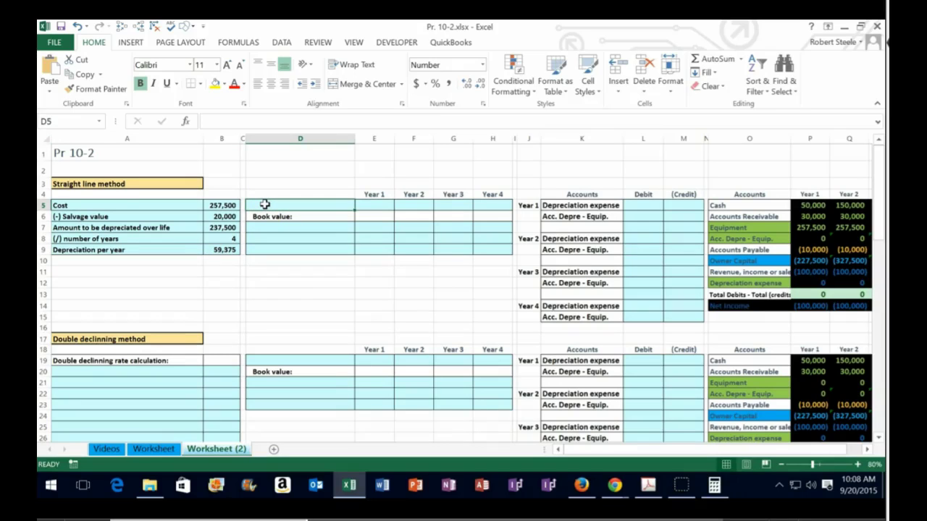
{"action": "type", "text": "Depr"}
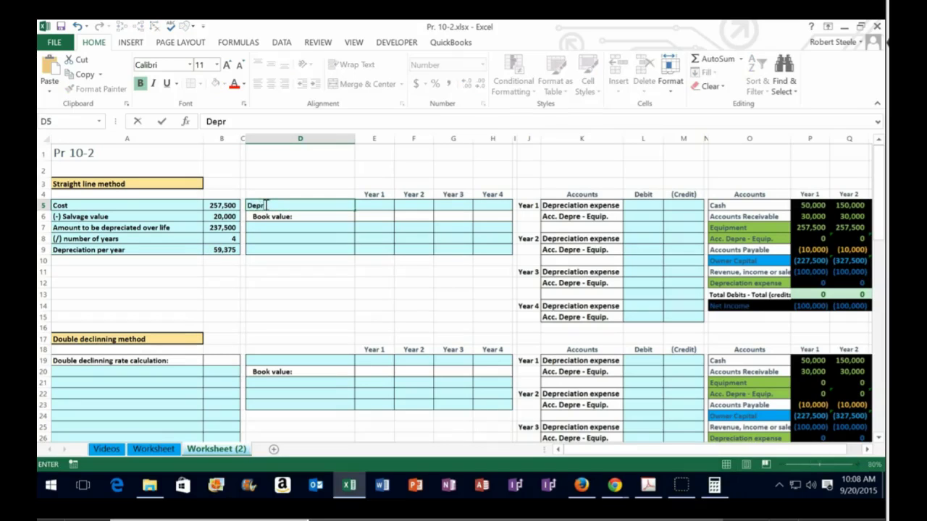
{"action": "type", "text": "eciation"}
{"action": "key", "text": "Tab"}
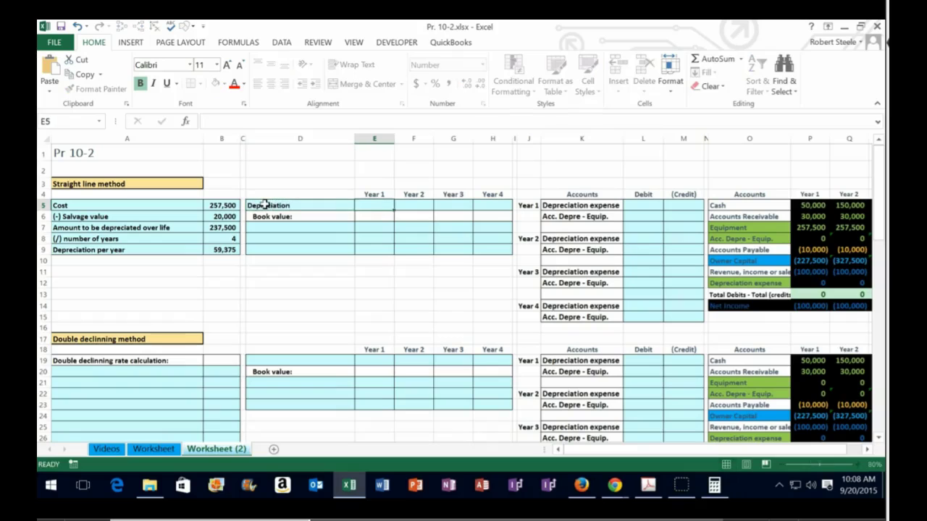
{"action": "type", "text": "="}
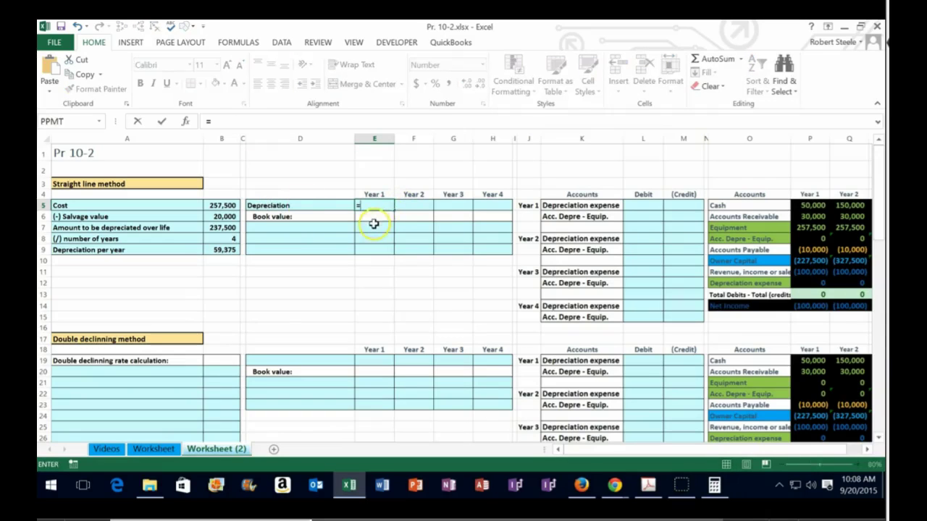
{"action": "left_click", "coordinate": [222, 250]}
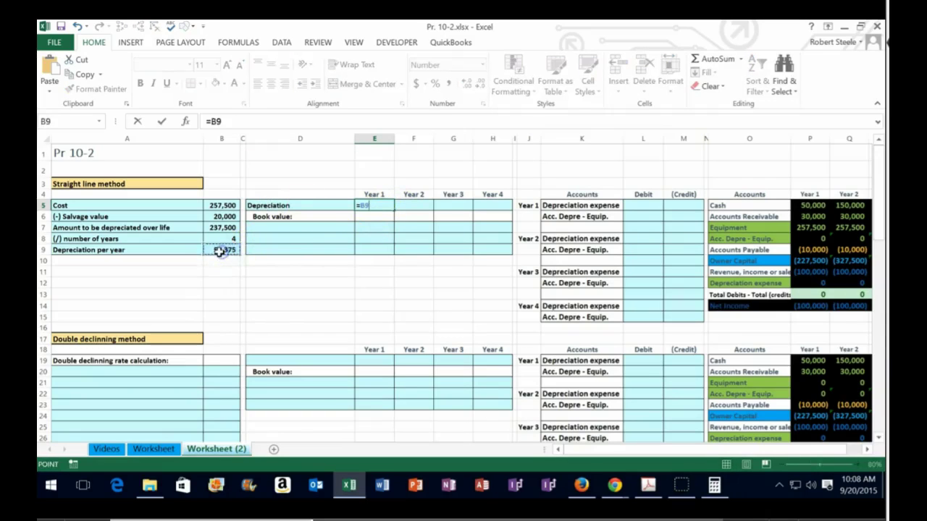
{"action": "key", "text": "Return"}
- Link the Year 2 to Year 4 depreciation to the preceding year with +E5 in F5, +F5 in G5 and +G5 in H5
{"action": "left_click", "coordinate": [411, 205]}
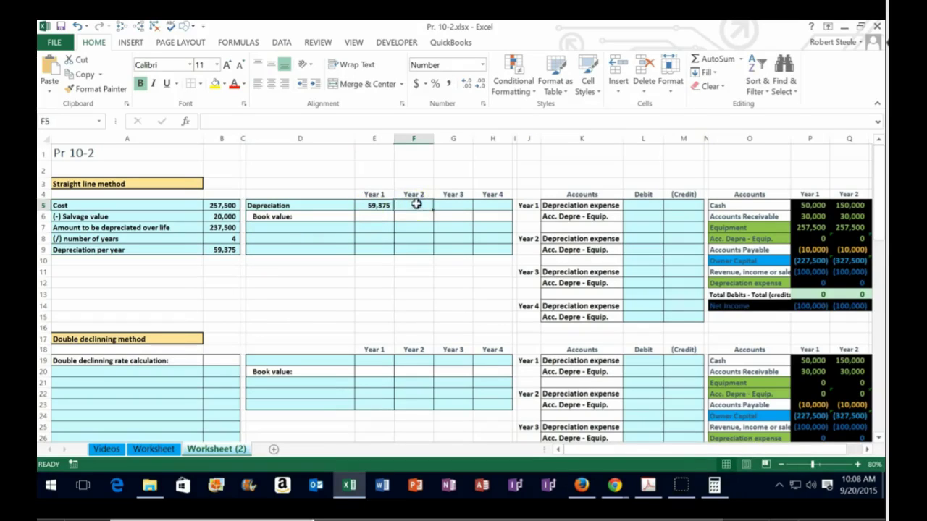
{"action": "type", "text": "+"}
{"action": "key", "text": "Left"}
{"action": "key", "text": "Tab"}
{"action": "type", "text": "+"}
{"action": "key", "text": "Left"}
{"action": "key", "text": "Tab"}
{"action": "type", "text": "+"}
{"action": "key", "text": "Left"}
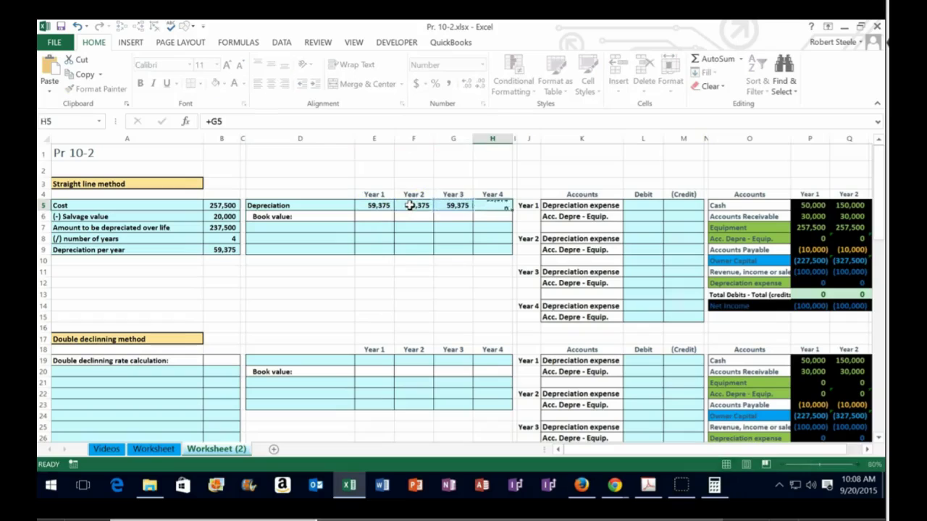
{"action": "key", "text": "Tab"}
- Label D7 "Cost" under the book value heading and enter the formula =B5 in E7 for Year 1
{"action": "key", "text": "Down"}
{"action": "key", "text": "Left"}
{"action": "key", "text": "Left"}
{"action": "key", "text": "Left"}
{"action": "key", "text": "Left"}
{"action": "key", "text": "Left"}
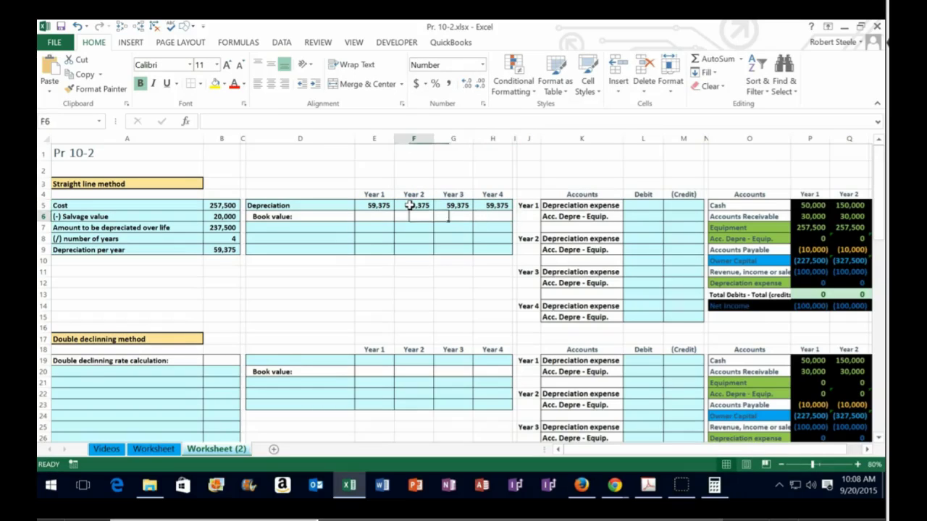
{"action": "key", "text": "Down"}
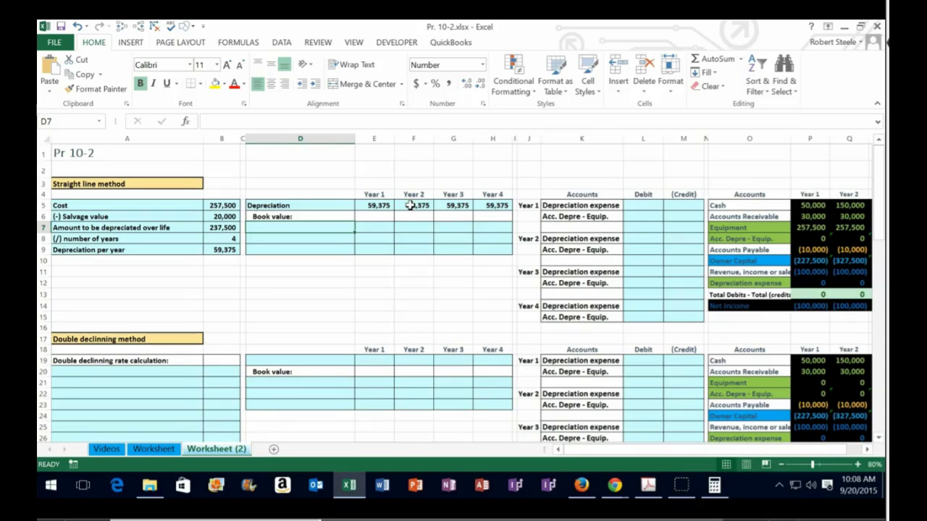
{"action": "type", "text": "Cost"}
{"action": "key", "text": "Tab"}
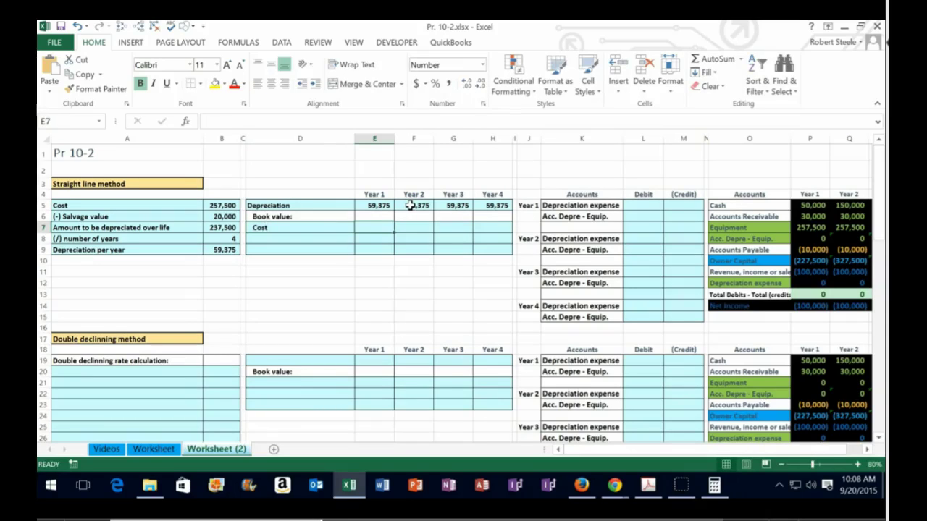
{"action": "type", "text": "="}
{"action": "key", "text": "Left"}
{"action": "key", "text": "Left"}
{"action": "key", "text": "Left"}
{"action": "key", "text": "Up"}
{"action": "key", "text": "Up"}
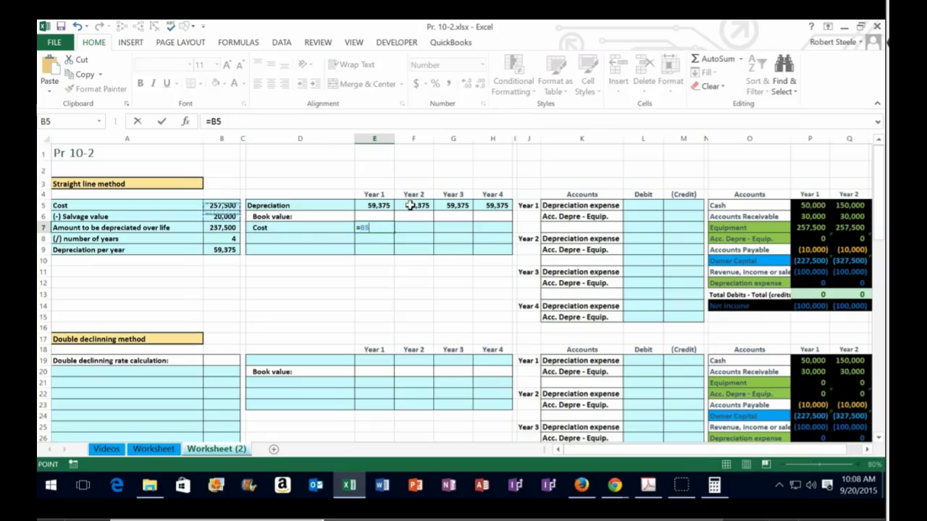
{"action": "key", "text": "Tab"}
- Carry the cost across Years 2 to 4 in F7:H7 by linking each cell to the preceding year, starting with +E7
{"action": "type", "text": "+"}
{"action": "key", "text": "Tab"}
{"action": "key", "text": "Left"}
{"action": "key", "text": "Left"}
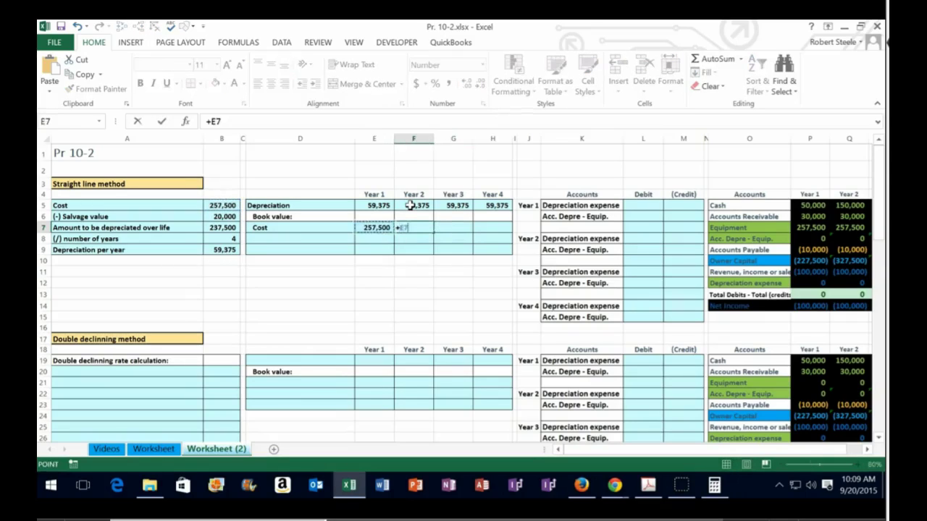
{"action": "key", "text": "Tab"}
{"action": "type", "text": "+"}
{"action": "key", "text": "Left"}
{"action": "key", "text": "Tab"}
{"action": "type", "text": "+"}
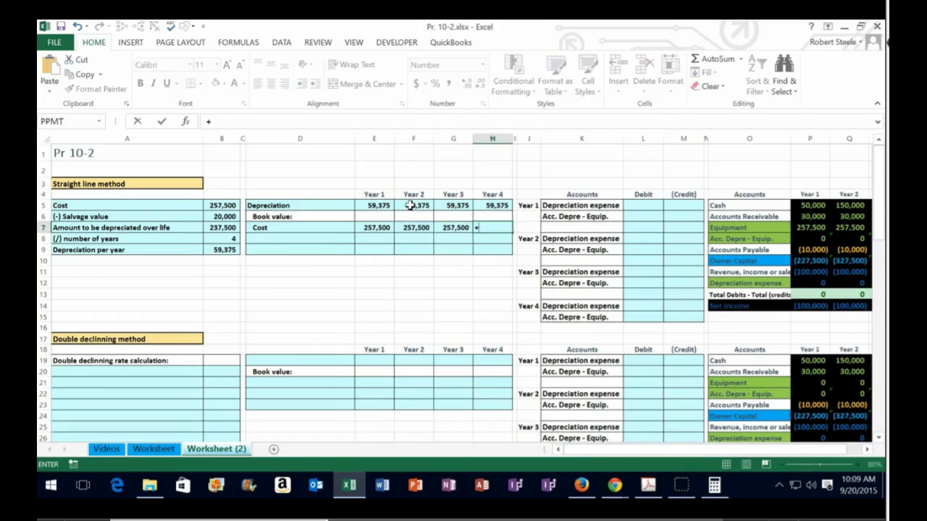
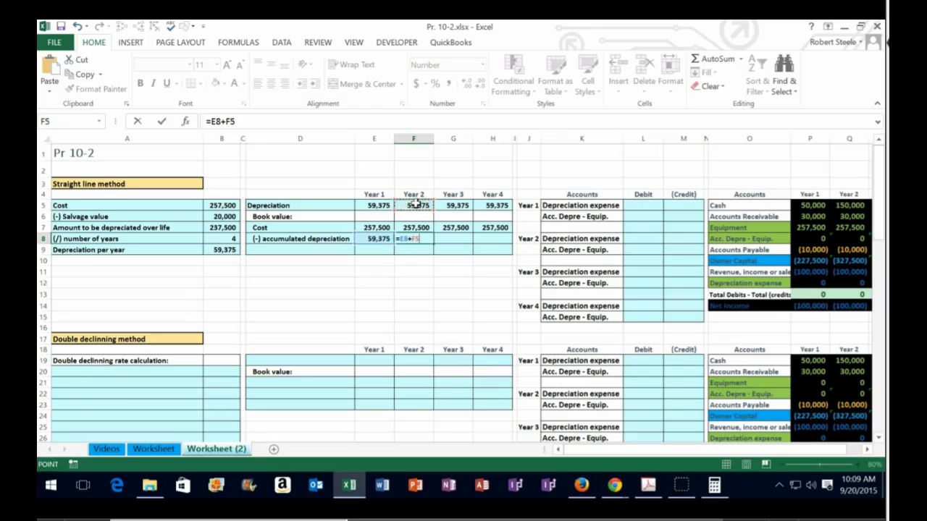
- Enter the accumulated depreciation formulas =E8+F5 in F8 for Year 2 and =F8+G5 in G8 for Year 3
{"action": "key", "text": "Return"}
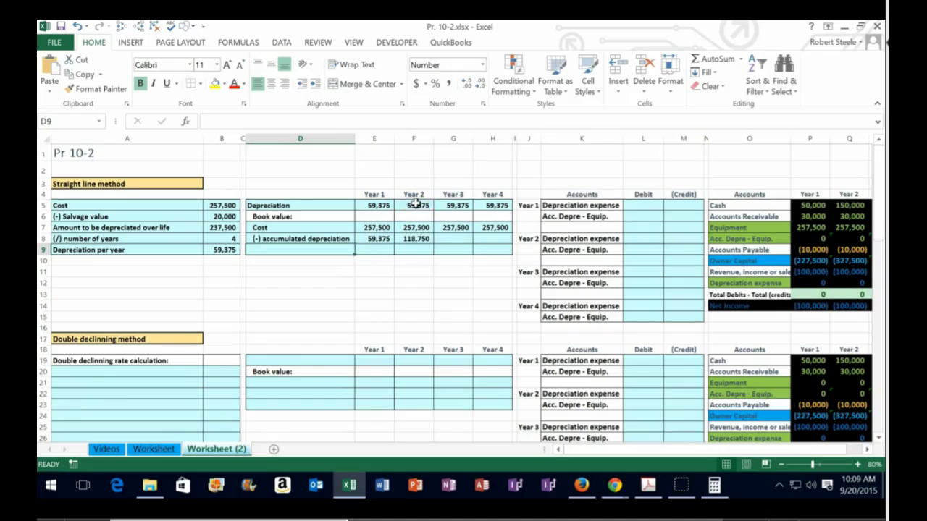
{"action": "left_click", "coordinate": [466, 237]}
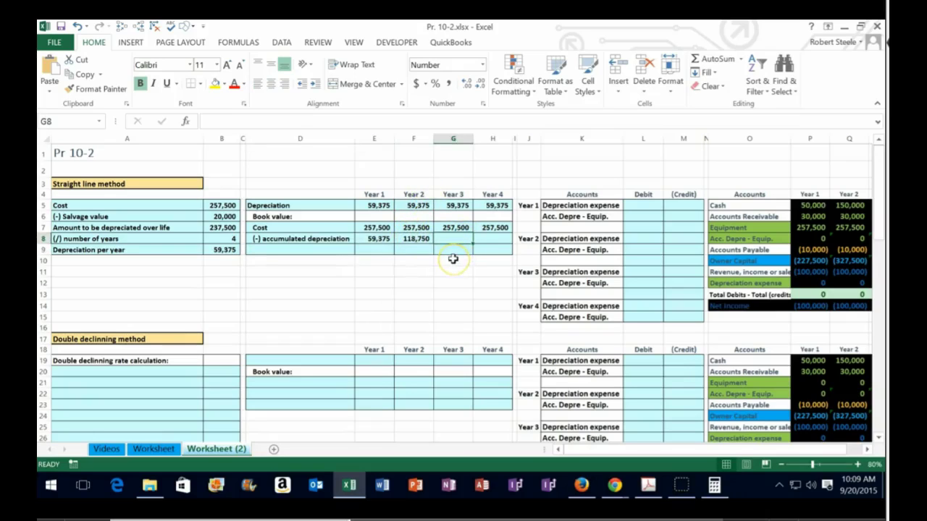
{"action": "type", "text": "="}
{"action": "left_click", "coordinate": [413, 239]}
{"action": "type", "text": "+"}
{"action": "left_click", "coordinate": [454, 206]}
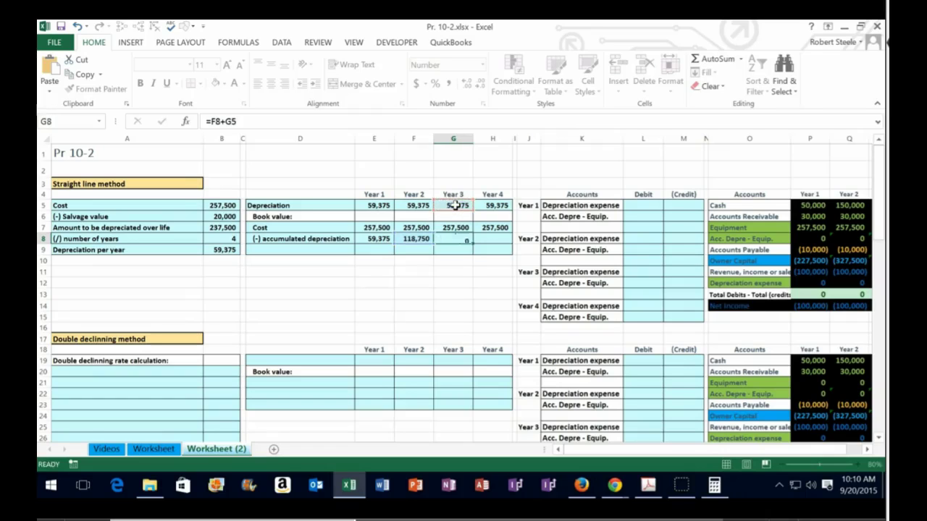
{"action": "key", "text": "Return"}
- Enter the formula =G8+H5 in H8 for the Year 4 accumulated depreciation
{"action": "left_click", "coordinate": [493, 237]}
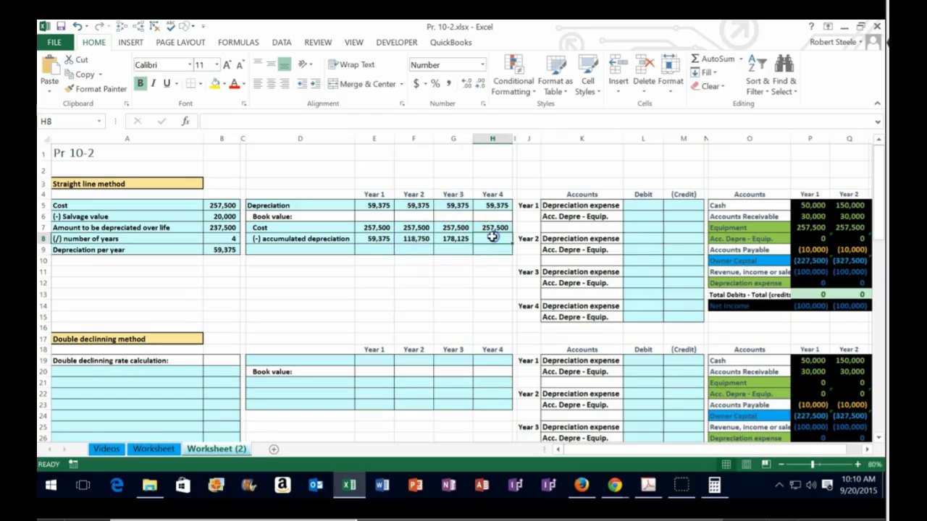
{"action": "type", "text": "="}
{"action": "left_click", "coordinate": [454, 239]}
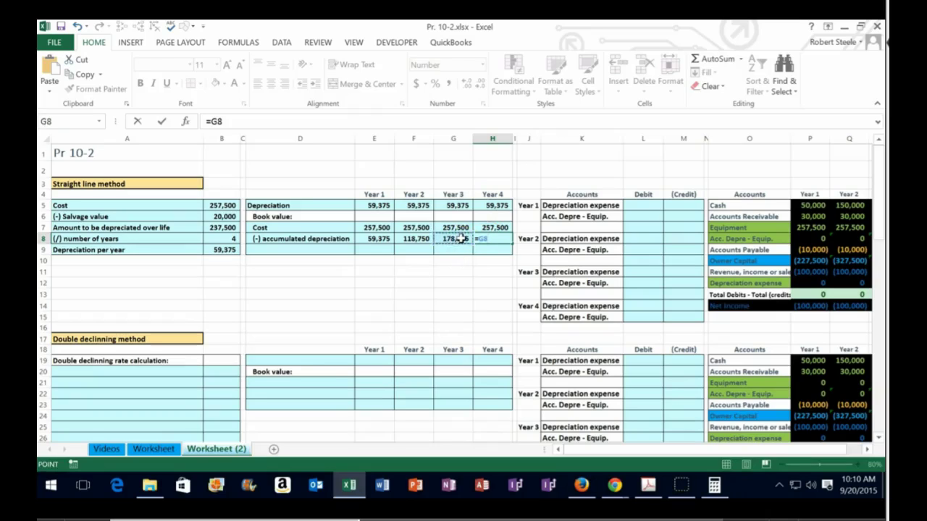
{"action": "type", "text": "+"}
{"action": "left_click", "coordinate": [491, 205]}
{"action": "key", "text": "Return"}
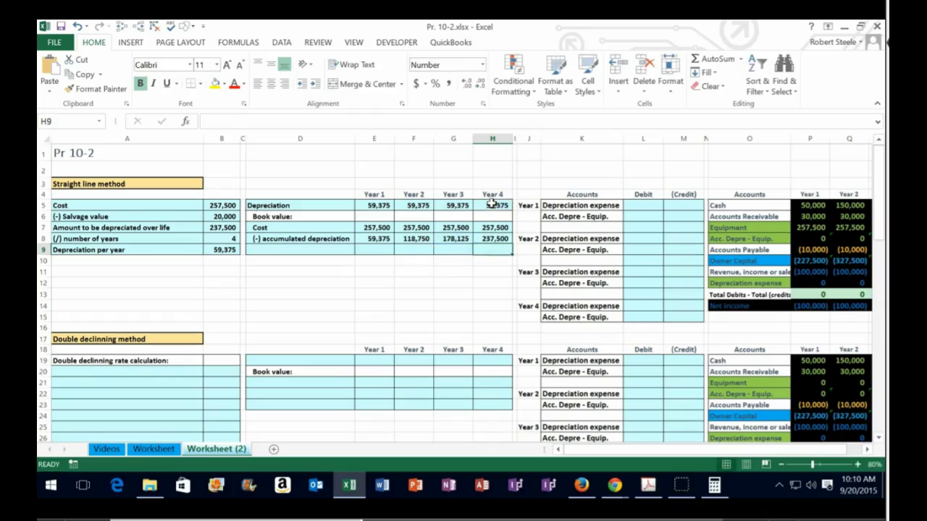
- Label D9 "Book value:" and enter the formula =E7-E8 in E9 for Year 1
{"action": "left_click", "coordinate": [377, 248]}
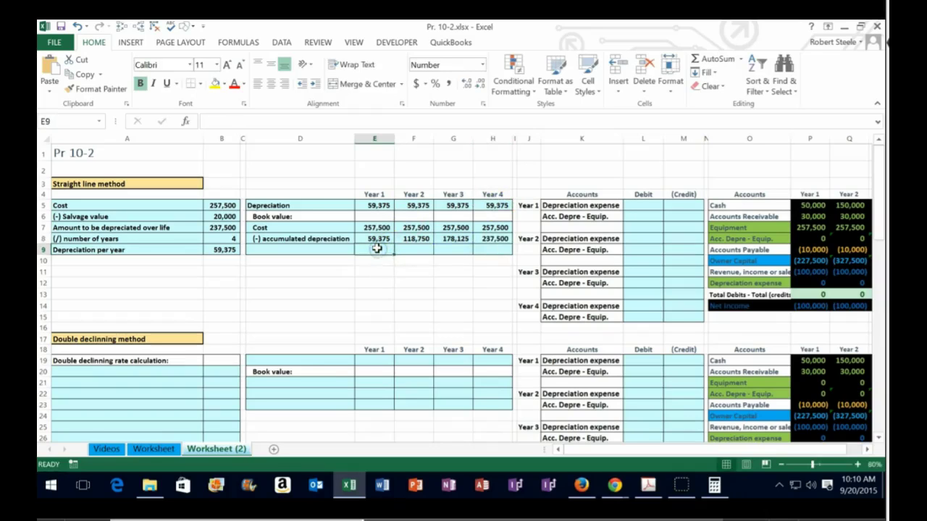
{"action": "key", "text": "Left"}
{"action": "type", "text": "Book"}
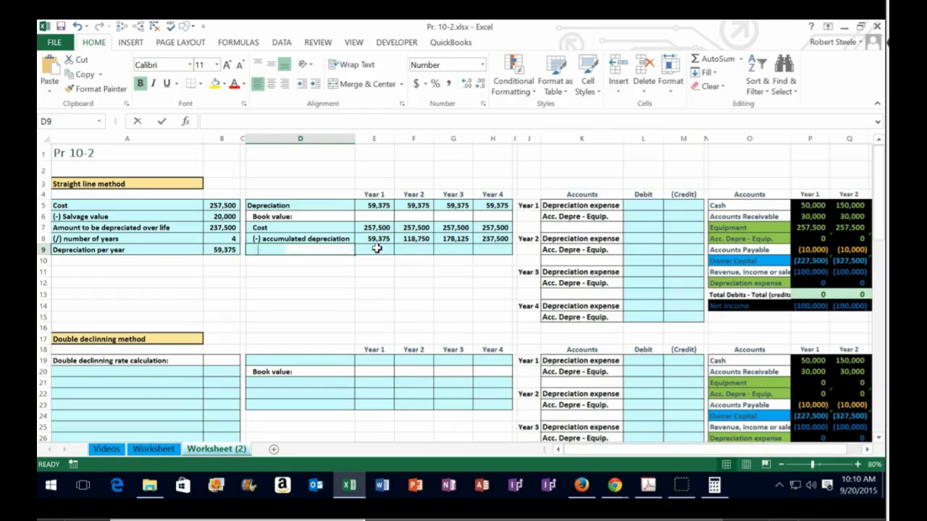
{"action": "key", "text": "Tab"}
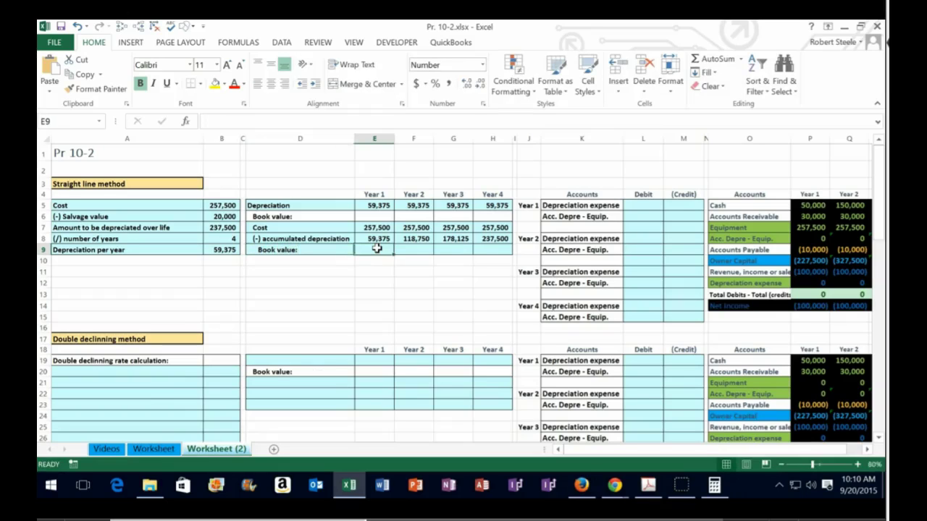
{"action": "type", "text": "="}
{"action": "key", "text": "Up"}
{"action": "key", "text": "Up"}
{"action": "type", "text": "-"}
{"action": "key", "text": "Up"}
{"action": "key", "text": "Tab"}
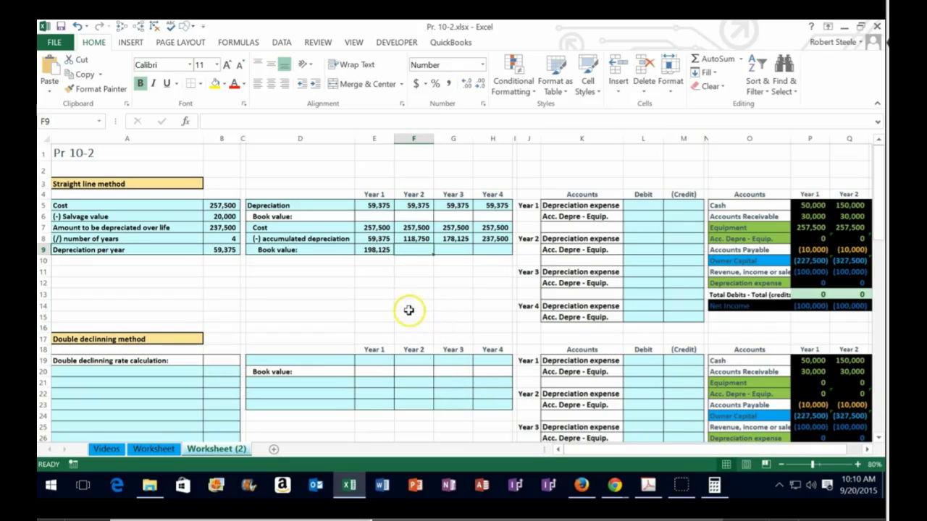
- Enter the book value formulas =F7-F8 in F9 for Year 2 and =G7-G8 in G9 for Year 3
{"action": "type", "text": "="}
{"action": "key", "text": "Up"}
{"action": "key", "text": "Up"}
{"action": "type", "text": "-"}
{"action": "key", "text": "Up"}
{"action": "key", "text": "Tab"}
{"action": "type", "text": "="}
{"action": "key", "text": "Up"}
{"action": "key", "text": "Up"}
{"action": "type", "text": "-"}
{"action": "key", "text": "Up"}
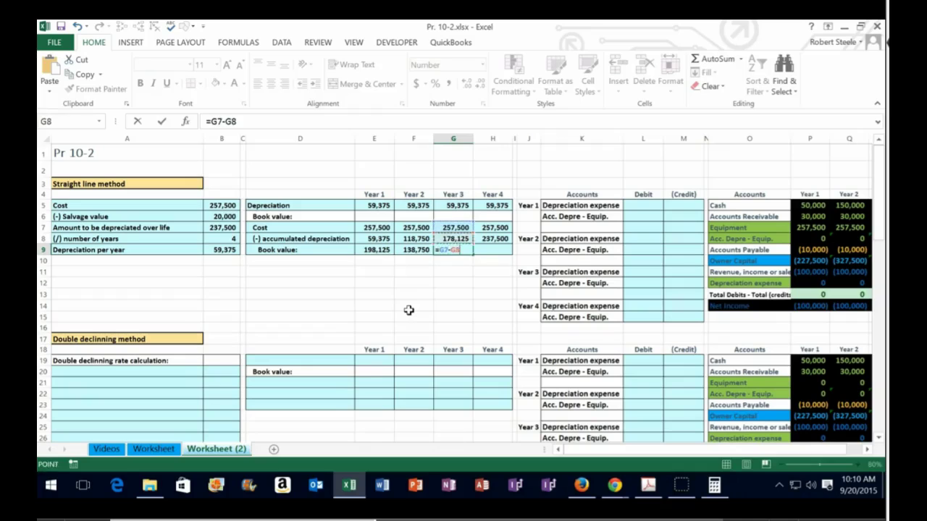
{"action": "key", "text": "Tab"}
- Enter the formula =H7-H8 in H9 for the Year 4 book value
{"action": "type", "text": "="}
{"action": "key", "text": "Up"}
{"action": "key", "text": "Up"}
{"action": "type", "text": "-"}
{"action": "key", "text": "Up"}
{"action": "key", "text": "Tab"}
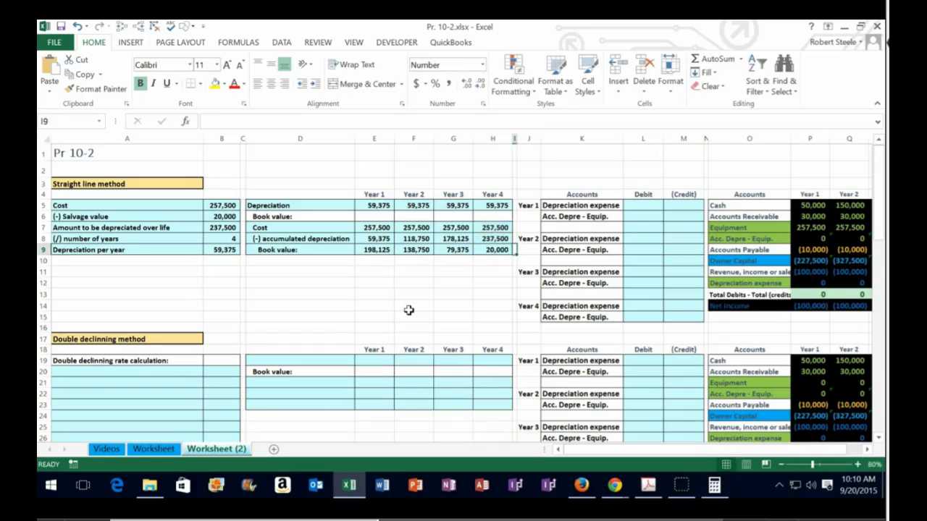
- Examine the Year 1 to Year 4 account balances and the debit and credit entry area beside the straight-line schedule
{"action": "key", "text": "Right"}
{"action": "key", "text": "Right"}
{"action": "key", "text": "Right"}
{"action": "key", "text": "Right"}
{"action": "key", "text": "Right"}
{"action": "key", "text": "Right"}
{"action": "key", "text": "Right"}
{"action": "key", "text": "Right"}
{"action": "key", "text": "Right"}
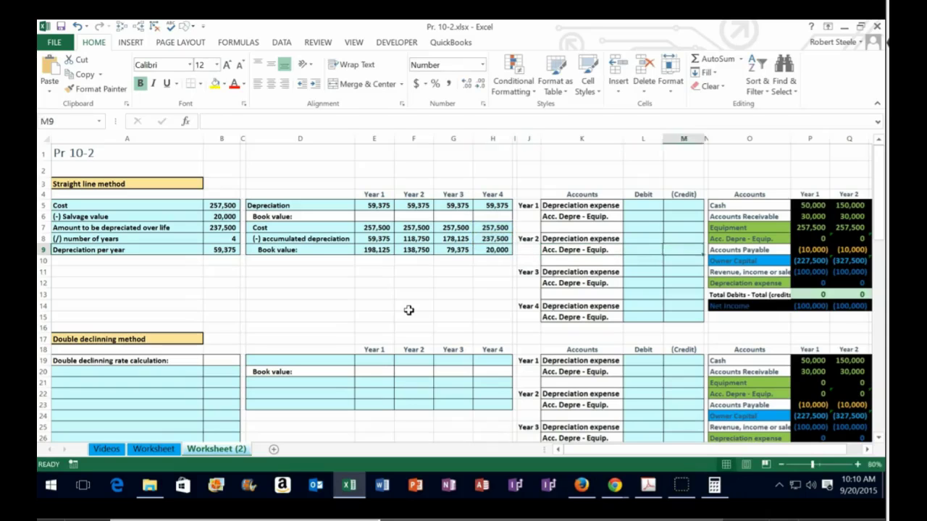
{"action": "key", "text": "Right"}
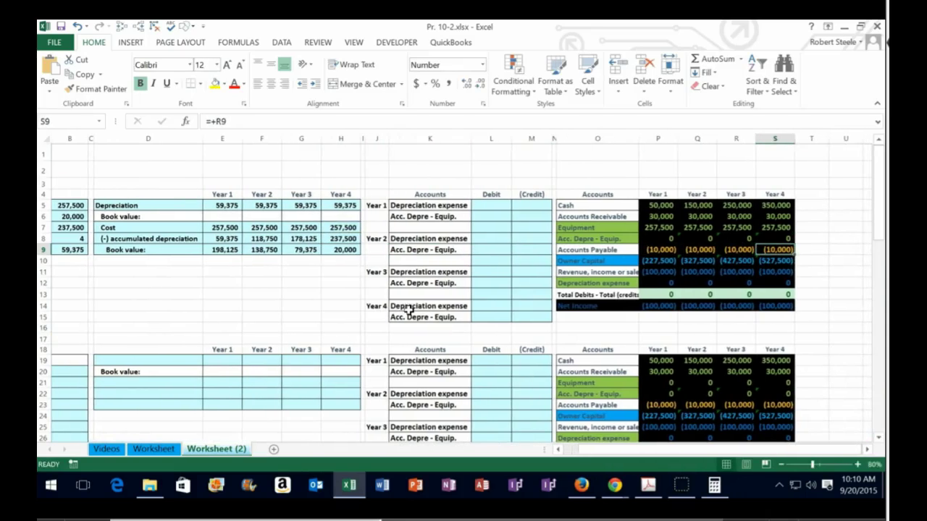
{"action": "left_click", "coordinate": [664, 196]}
{"action": "key", "text": "Right"}
{"action": "key", "text": "Right"}
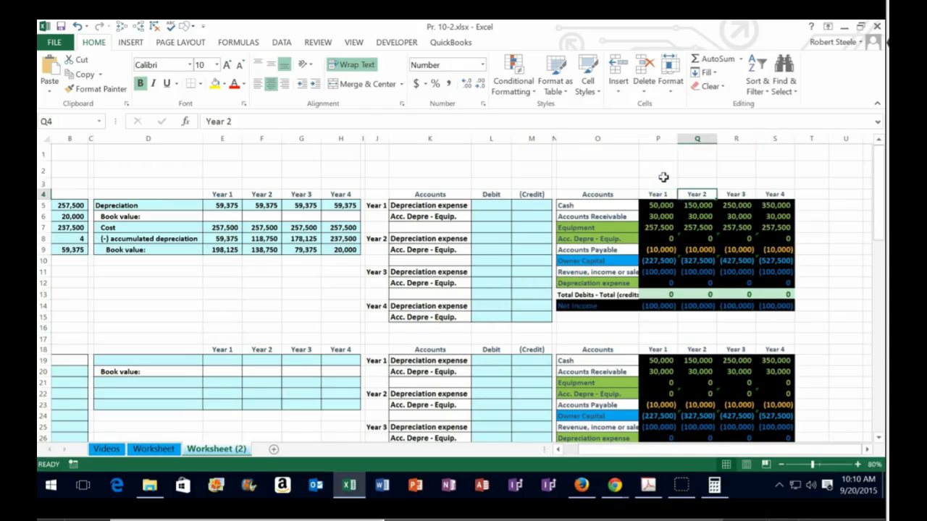
{"action": "key", "text": "Right"}
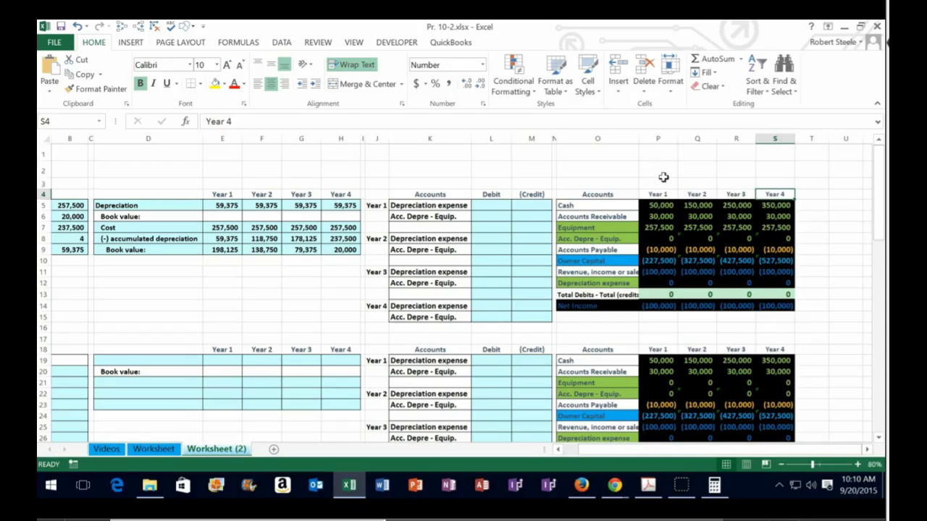
{"action": "key", "text": "Left"}
{"action": "key", "text": "Left"}
{"action": "key", "text": "Left"}
{"action": "key", "text": "Left"}
{"action": "key", "text": "Left"}
{"action": "key", "text": "Left"}
{"action": "key", "text": "Left"}
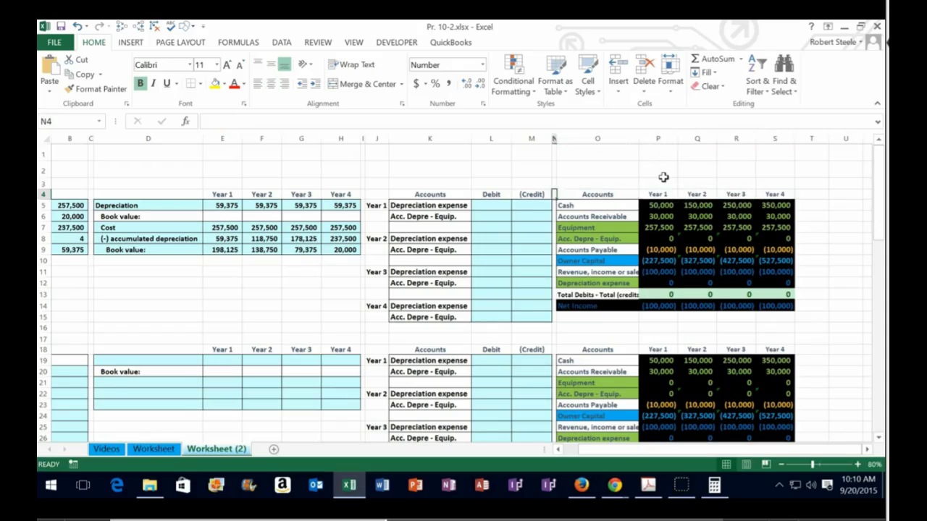
{"action": "key", "text": "Down"}
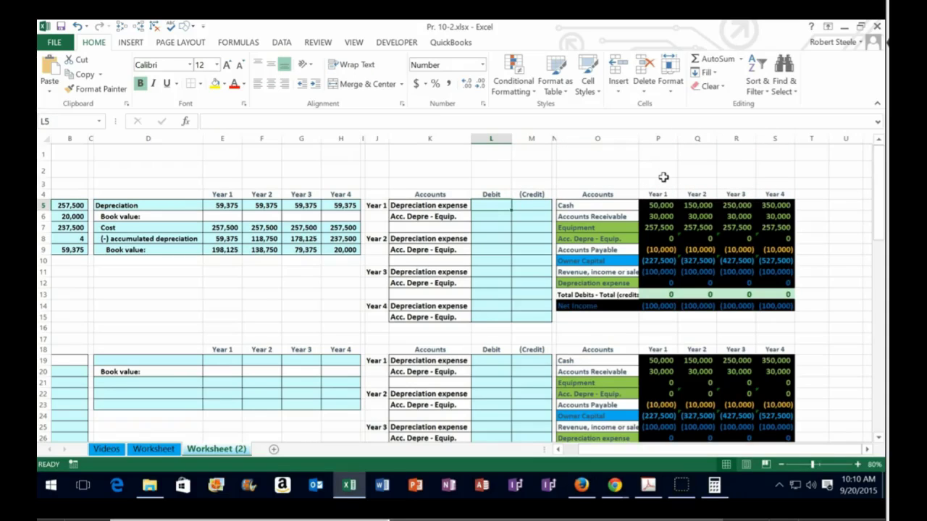
- Inspect the formulas behind the Year 1 Equipment balance in P7 and the Year 1 Net Income in P14
{"action": "left_click", "coordinate": [230, 262]}
{"action": "left_click", "coordinate": [652, 228]}
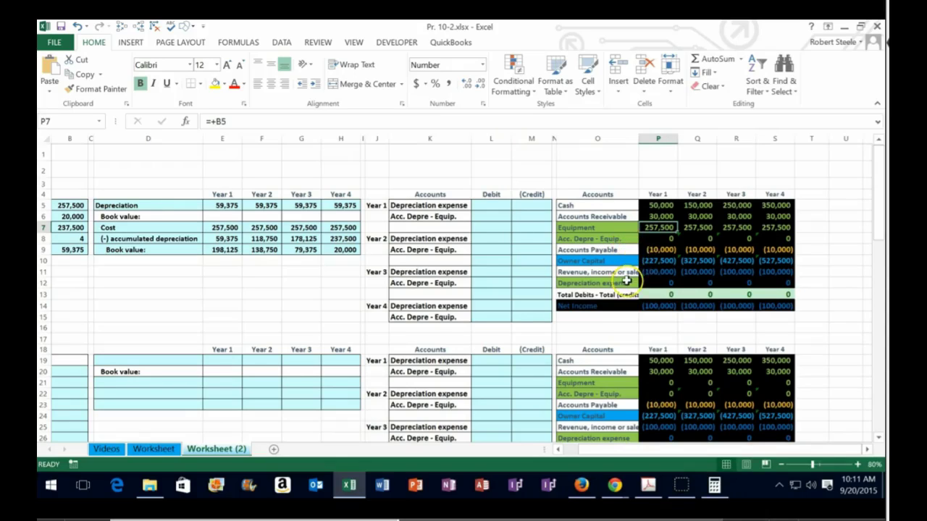
{"action": "double_click", "coordinate": [655, 305]}
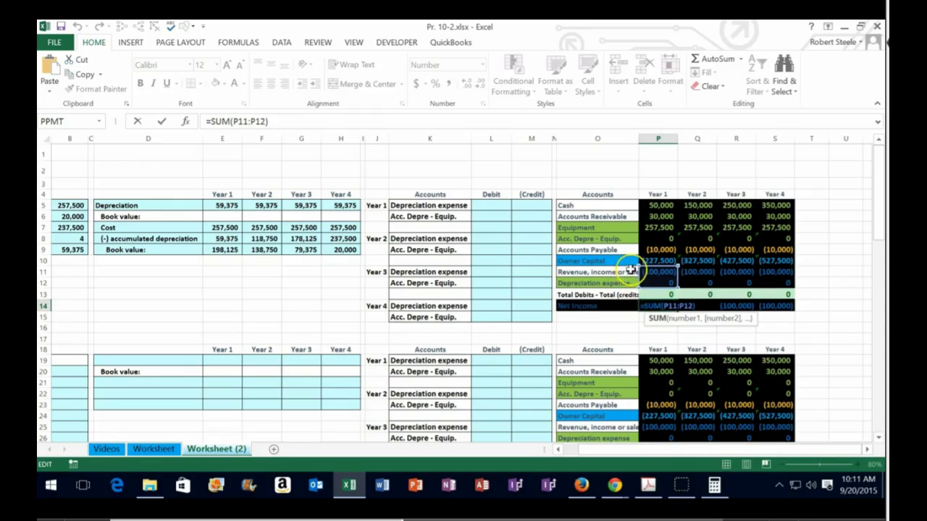
{"action": "key", "text": "Return"}
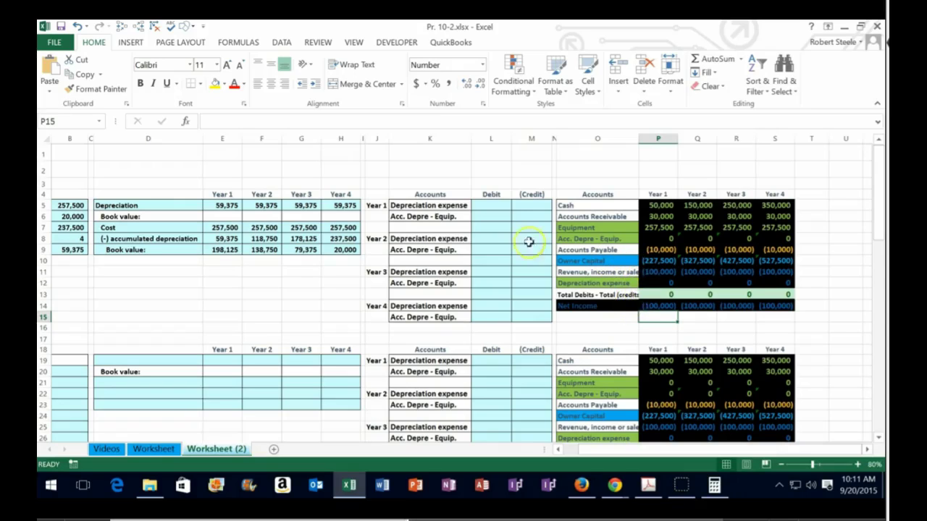
- Record the Year 1 depreciation entry by entering =E5 as the L5 debit and =-L5 as the M6 accumulated depreciation credit
{"action": "left_click", "coordinate": [485, 205]}
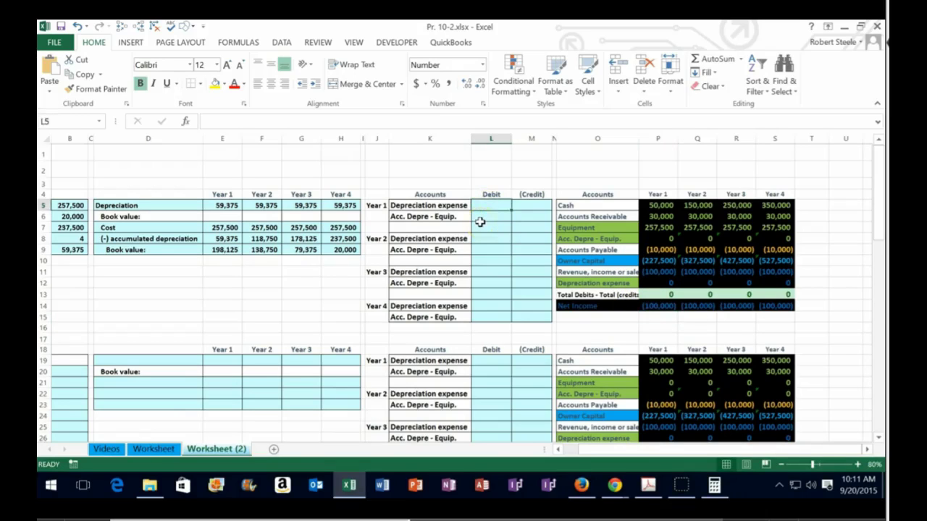
{"action": "type", "text": "="}
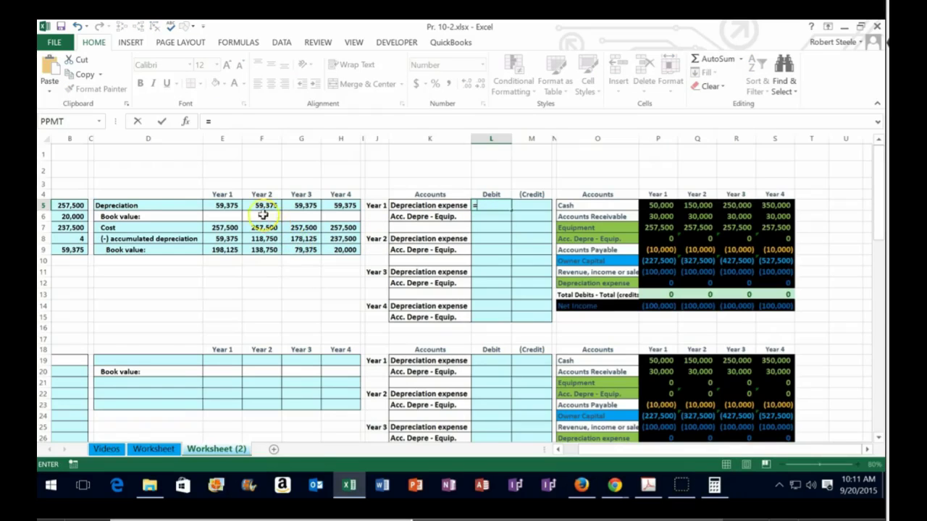
{"action": "left_click", "coordinate": [225, 205]}
{"action": "key", "text": "Return"}
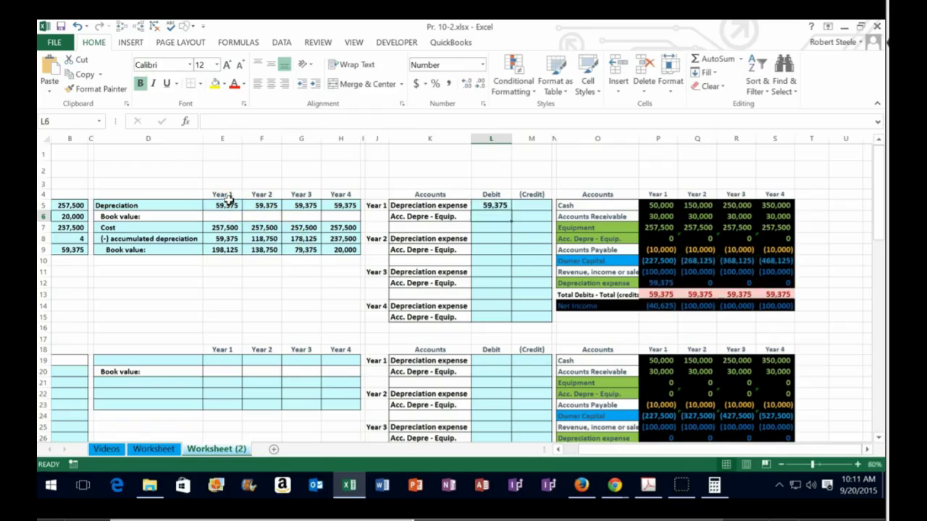
{"action": "key", "text": "Right"}
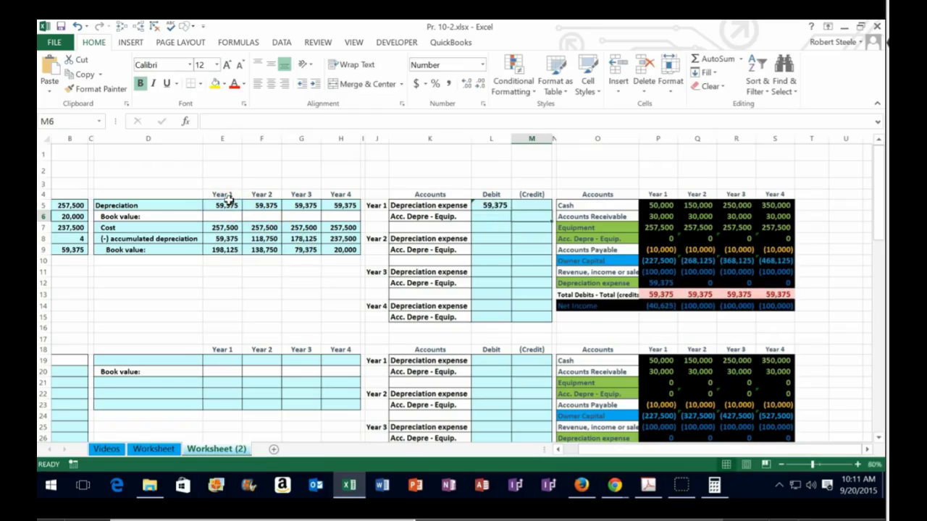
{"action": "type", "text": "=-l5"}
{"action": "key", "text": "Return"}
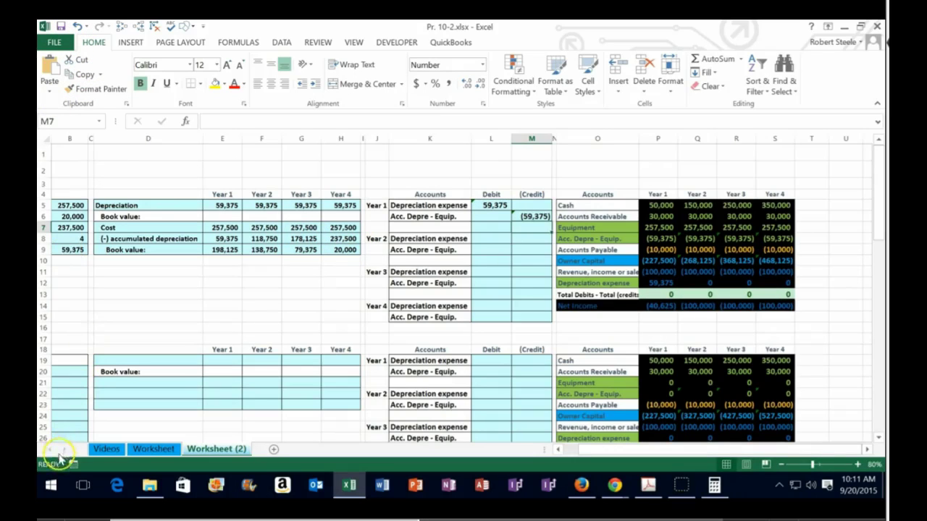
- Trace the precedents and dependents of the Year 1 debit in L5 and the dependents of the credit in M6
{"action": "left_click", "coordinate": [496, 205]}
{"action": "left_click", "coordinate": [121, 27]}
{"action": "left_click", "coordinate": [139, 26]}
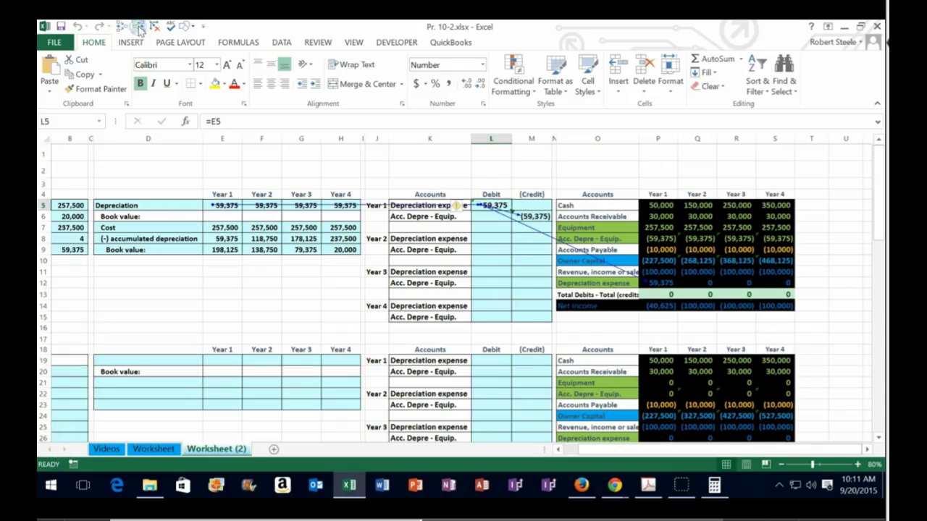
{"action": "left_click", "coordinate": [533, 215]}
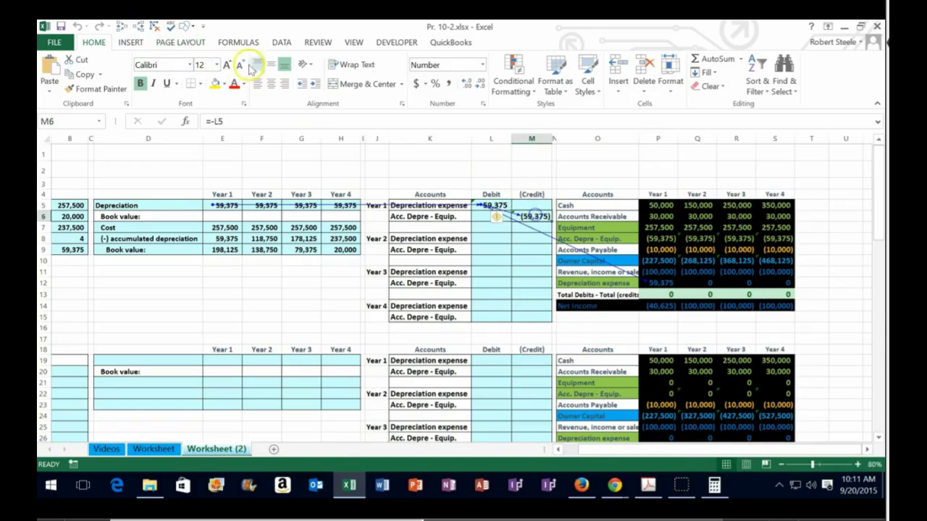
{"action": "left_click", "coordinate": [138, 27]}
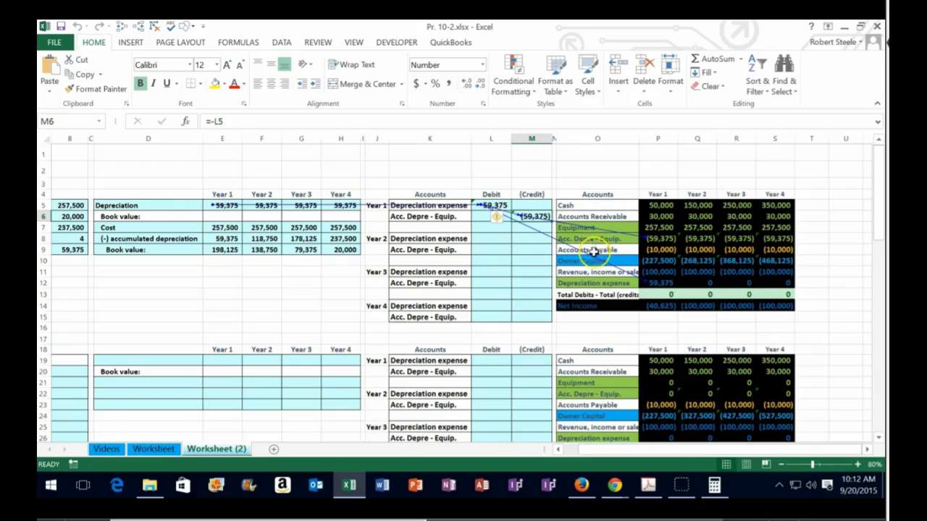
- Review Year 1 Net Income in P14 and check the book value by totalling Equipment and accumulated depreciation in P7:P8
{"action": "left_click", "coordinate": [665, 305]}
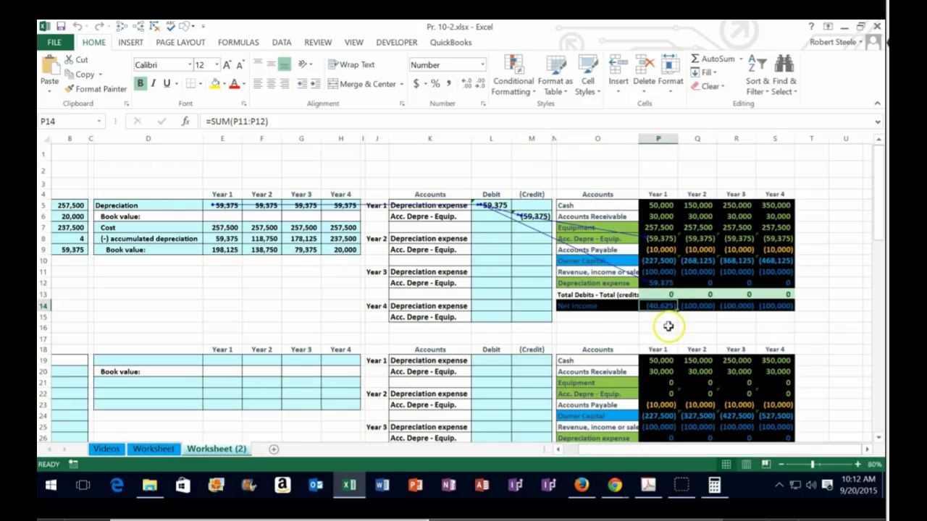
{"action": "left_click", "coordinate": [661, 238]}
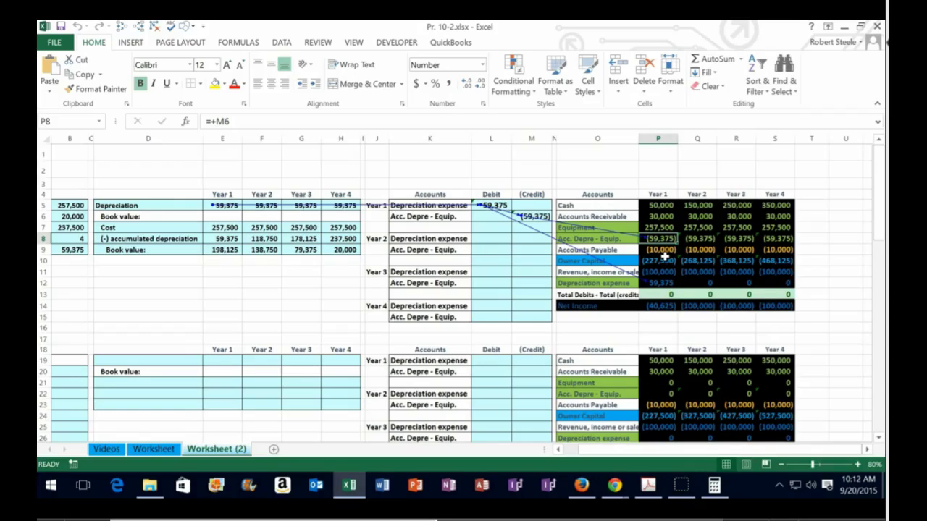
{"action": "left_click", "coordinate": [657, 227]}
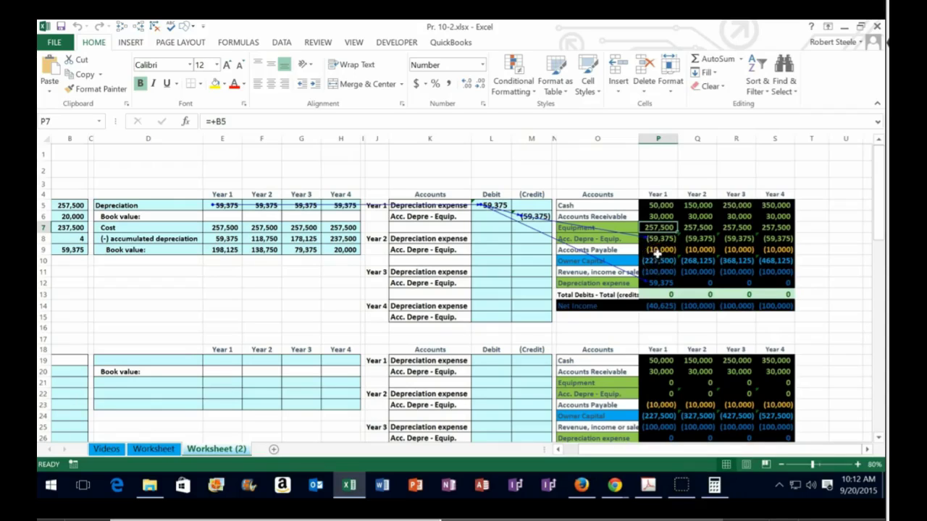
{"action": "left_click", "coordinate": [659, 239]}
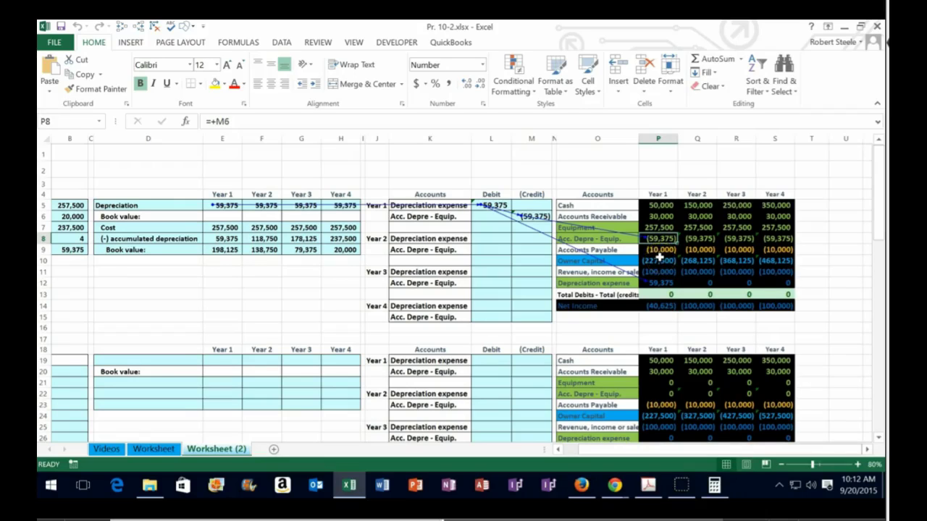
{"action": "left_click", "coordinate": [660, 227]}
{"action": "left_click_drag", "start_coordinate": [660, 235], "coordinate": [659, 239]}
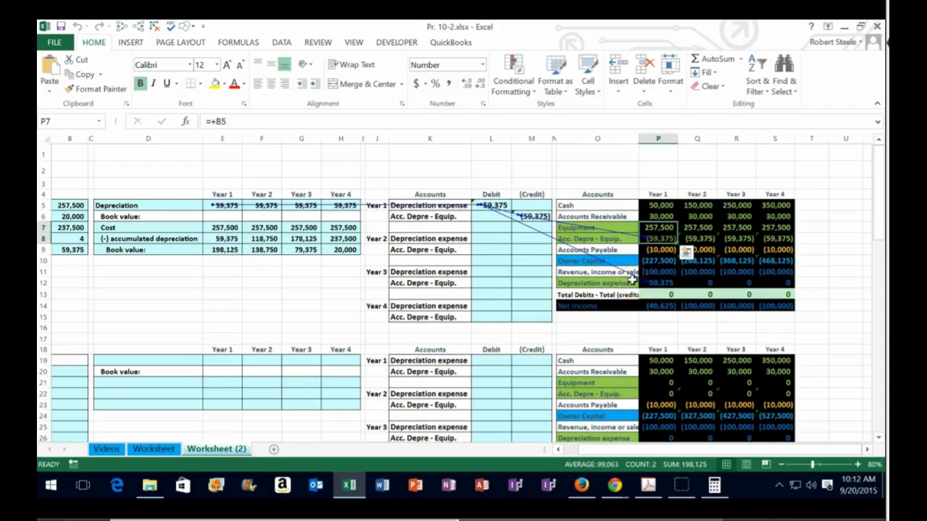
- Record the Year 2 depreciation entry by entering =F5 as the L8 debit and =-L8 as the M9 accumulated depreciation credit
{"action": "left_click", "coordinate": [692, 197]}
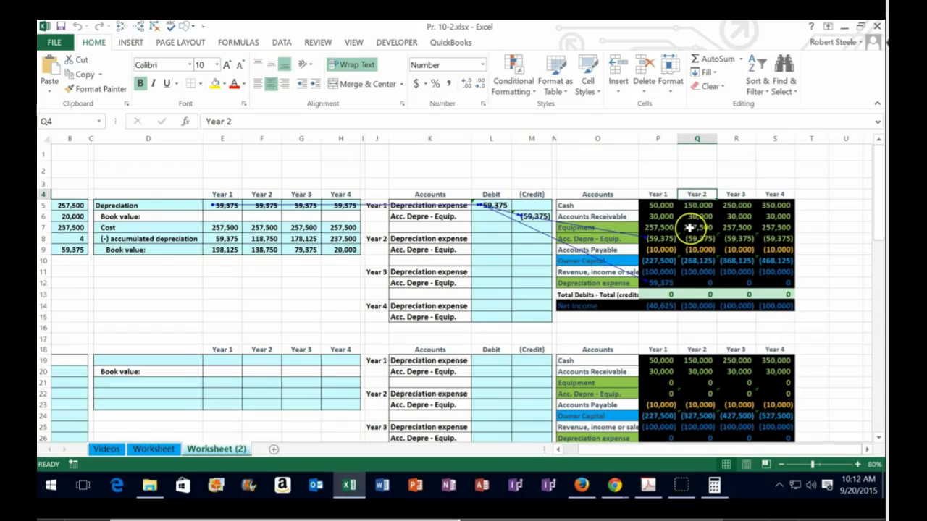
{"action": "left_click", "coordinate": [493, 238]}
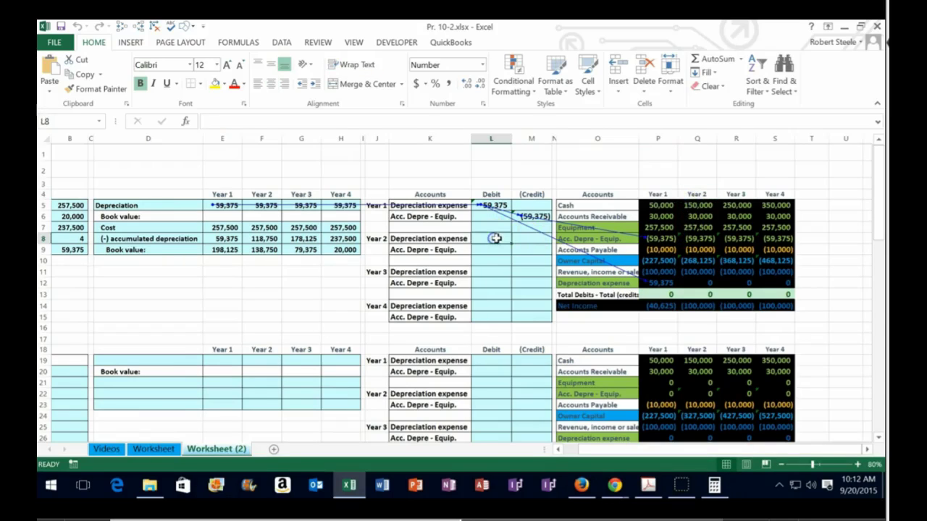
{"action": "type", "text": "="}
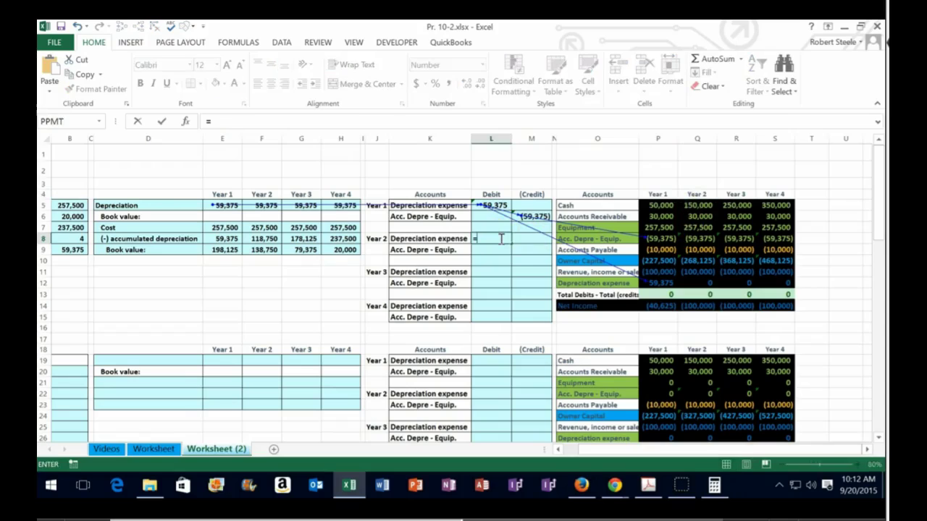
{"action": "left_click", "coordinate": [265, 210]}
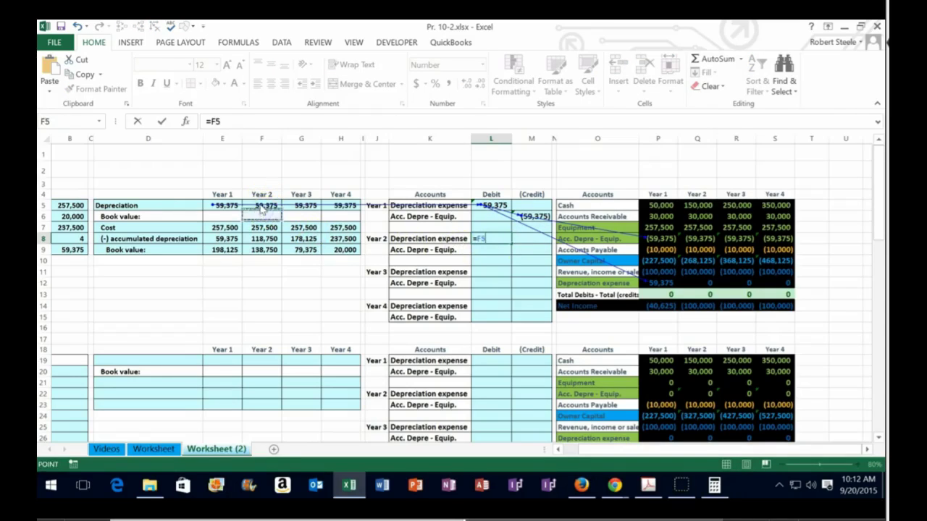
{"action": "key", "text": "Return"}
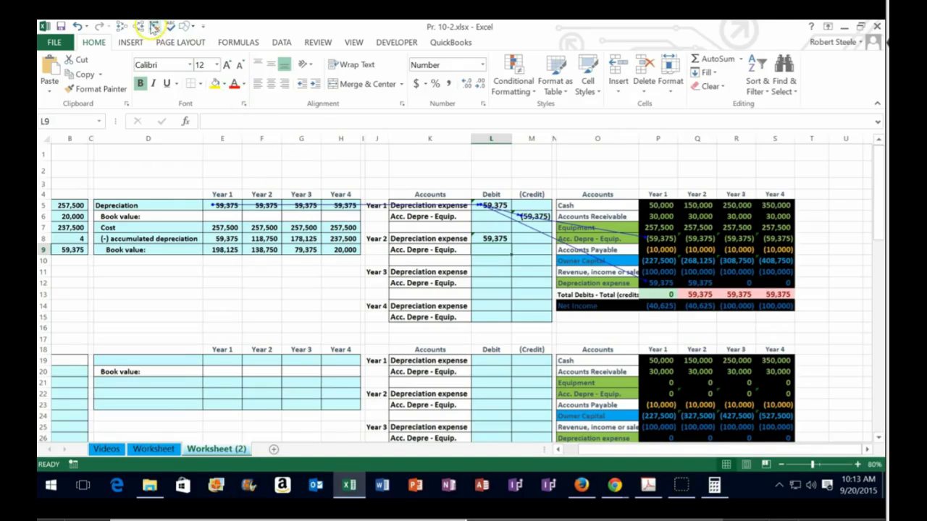
{"action": "left_click", "coordinate": [526, 250]}
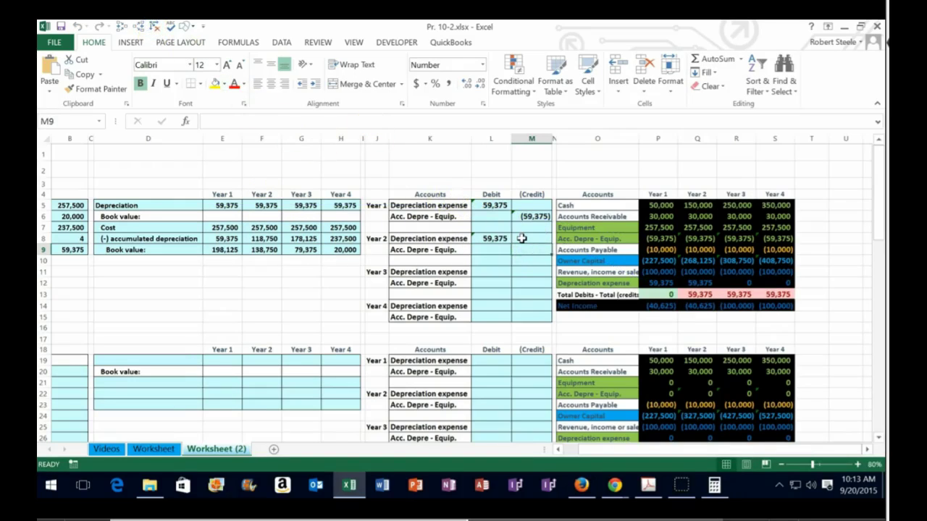
{"action": "type", "text": "=-l8"}
{"action": "key", "text": "Return"}
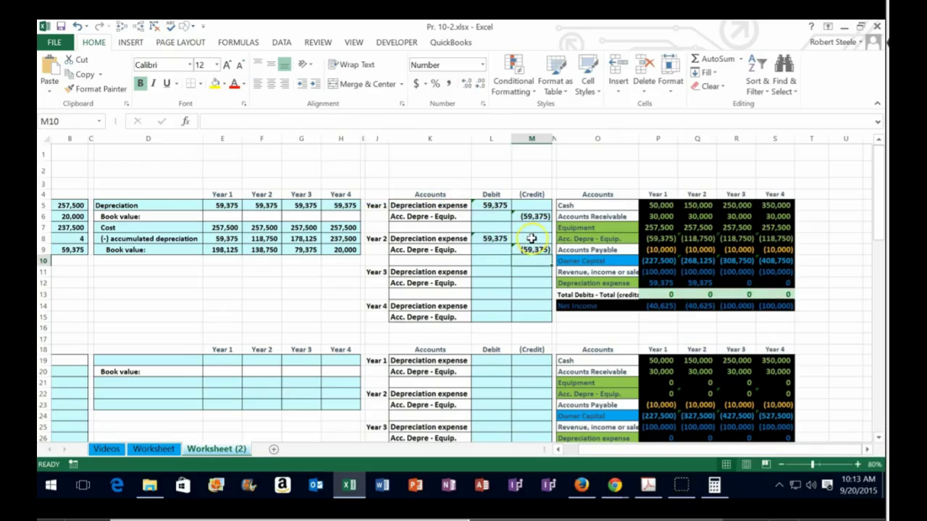
- Trace the dependents of the Year 2 debit in L8 and the Year 2 credit in M9
{"action": "left_click", "coordinate": [494, 238]}
{"action": "left_click", "coordinate": [137, 26]}
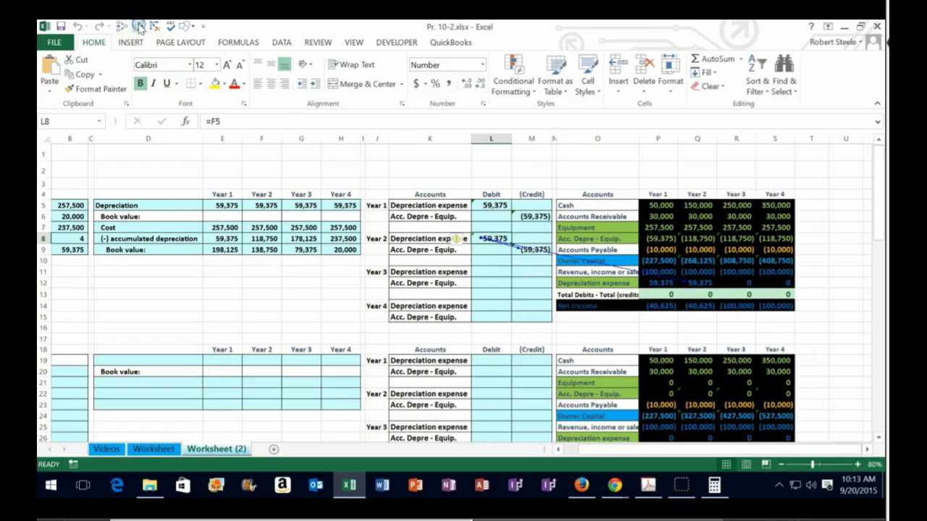
{"action": "left_click", "coordinate": [527, 249]}
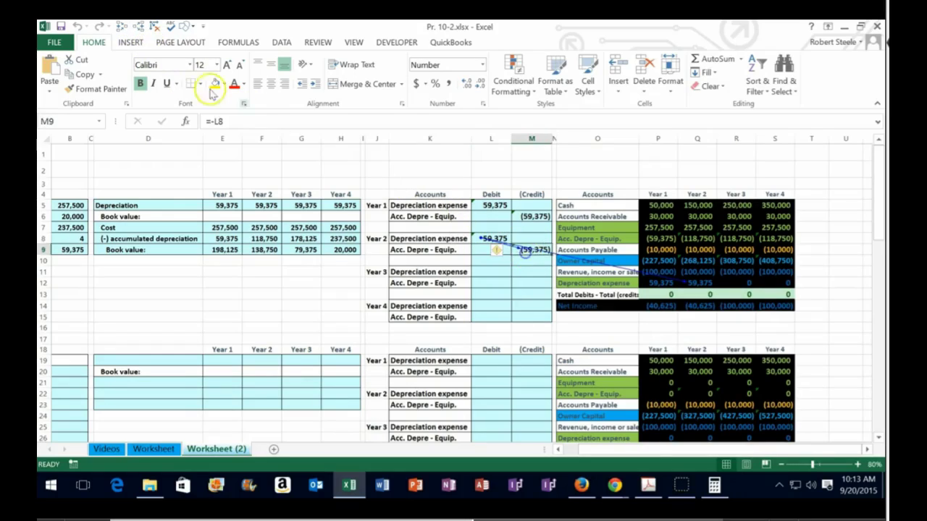
{"action": "left_click", "coordinate": [137, 26]}
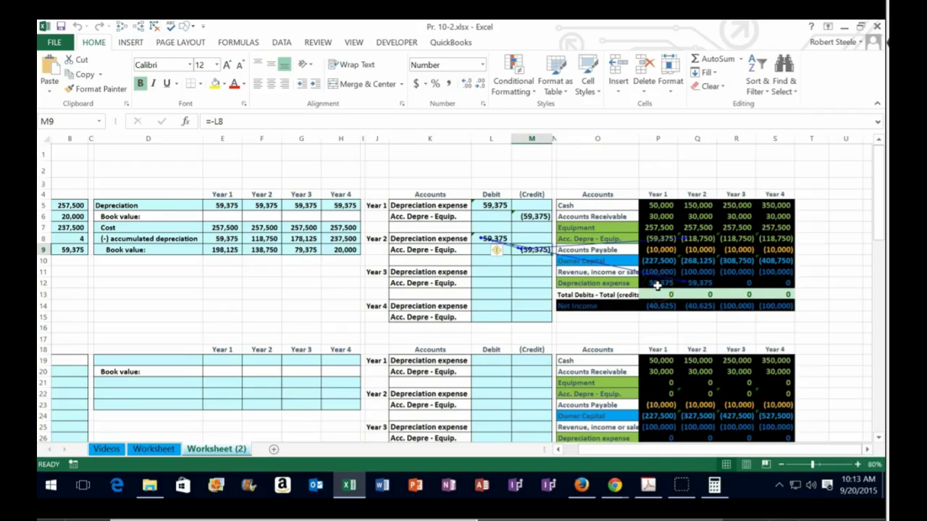
- Inspect the formulas behind the Year 2 Owner Capital balance in Q10 and the Year 2 Net Income in Q14
{"action": "left_click", "coordinate": [693, 261]}
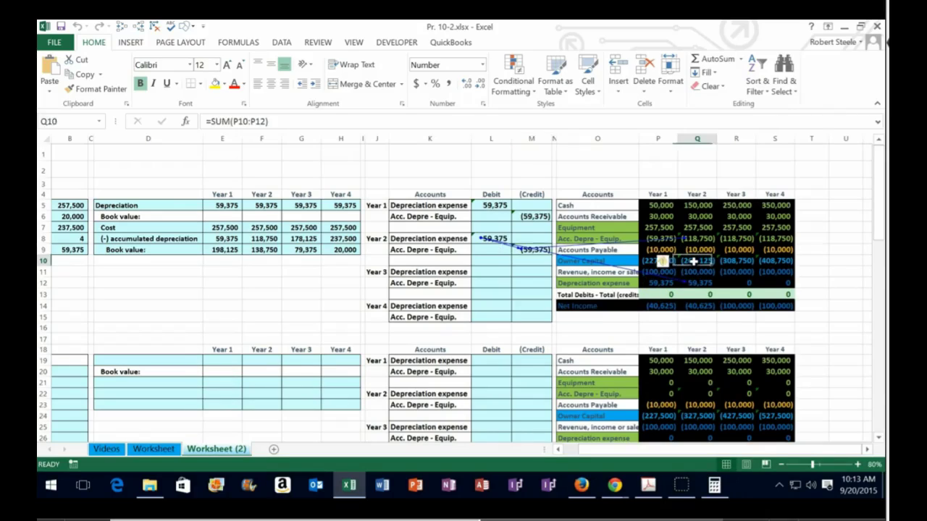
{"action": "double_click", "coordinate": [692, 261]}
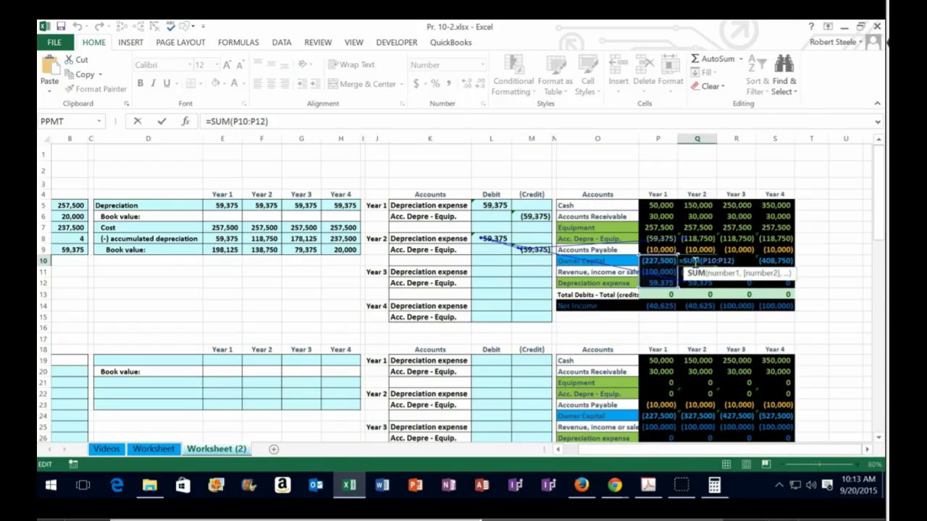
{"action": "key", "text": "Return"}
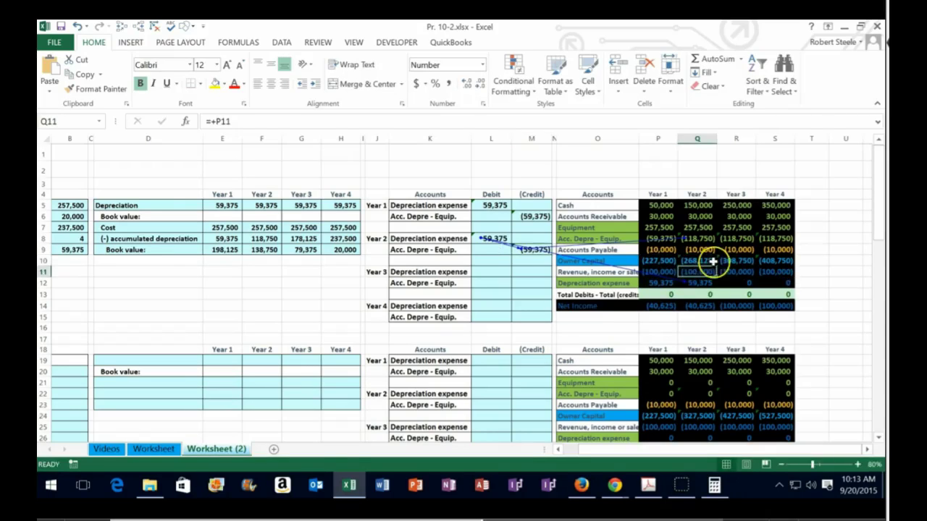
{"action": "left_click", "coordinate": [707, 307]}
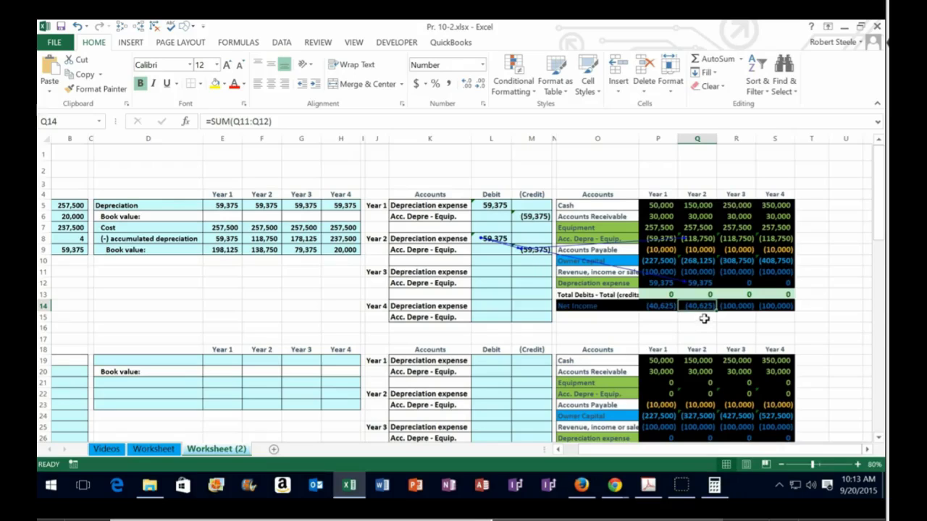
- Inspect the Year 2 accumulated depreciation formula in Q8 and check the book value by totalling Q7:Q8
{"action": "left_click", "coordinate": [708, 238]}
{"action": "double_click", "coordinate": [707, 238]}
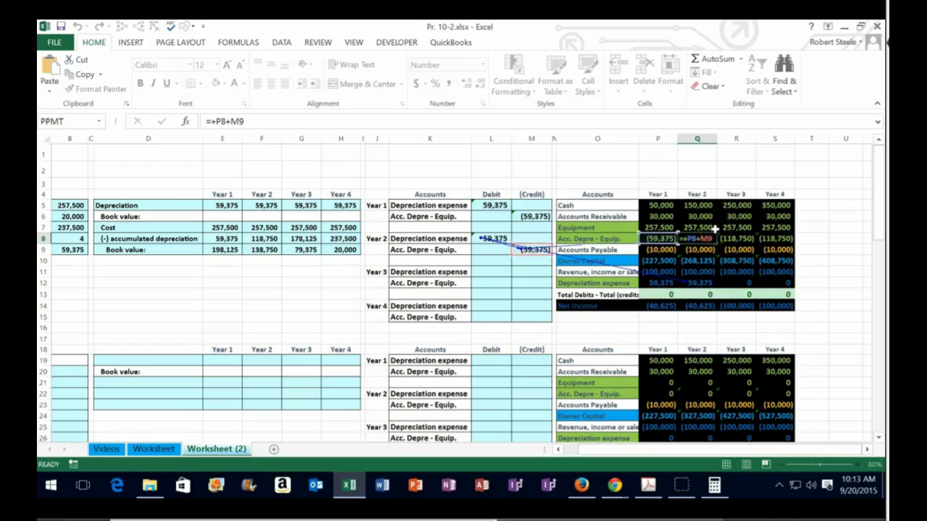
{"action": "key", "text": "Return"}
{"action": "left_click", "coordinate": [699, 252]}
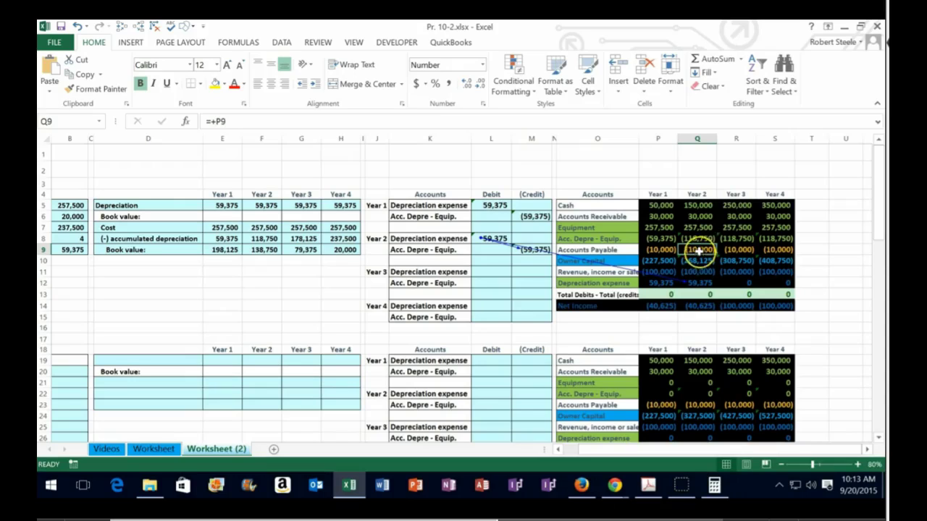
{"action": "left_click_drag", "start_coordinate": [703, 227], "coordinate": [698, 238]}
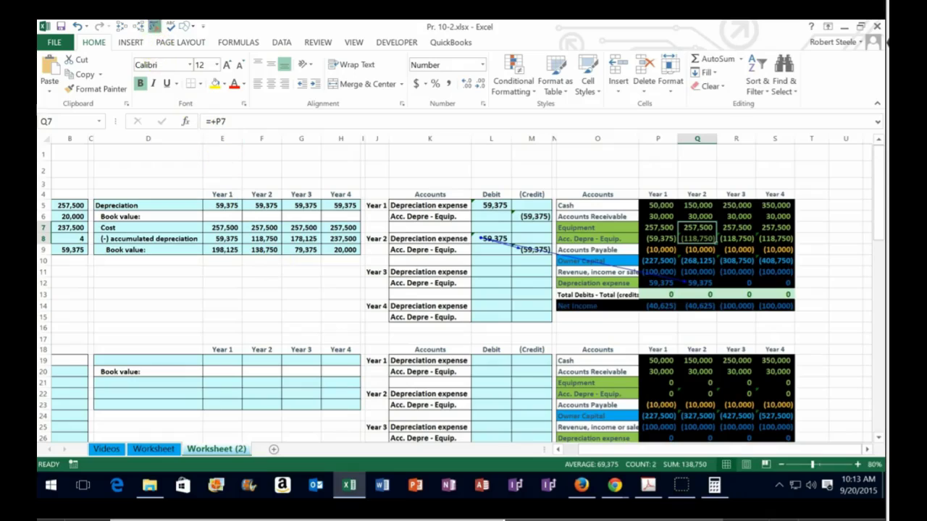
- Record the Year 3 depreciation entry by entering =G5 as the L11 debit and =-L11 as the M12 accumulated depreciation credit
{"action": "left_click", "coordinate": [493, 270]}
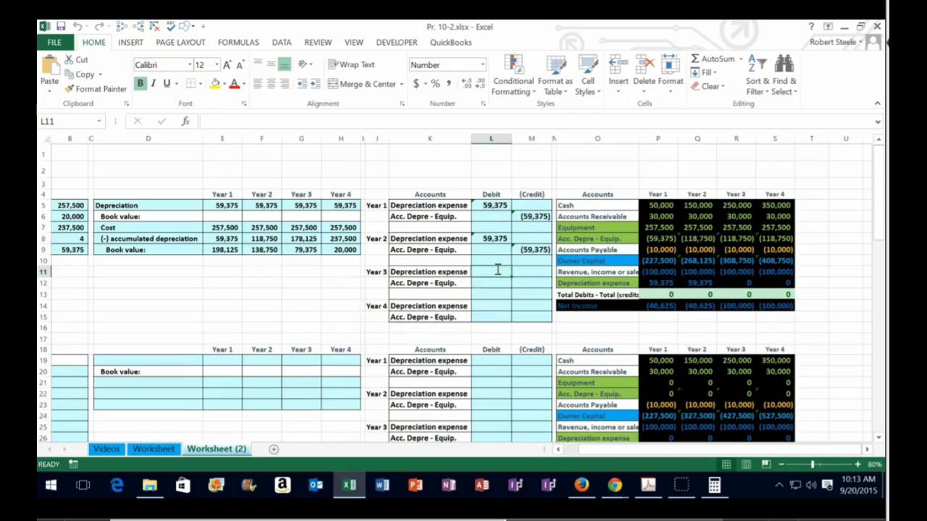
{"action": "type", "text": "="}
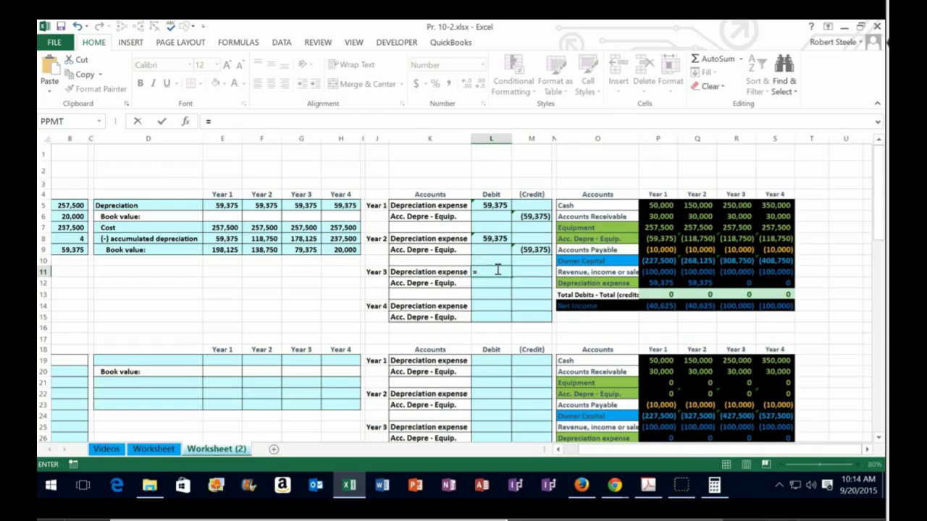
{"action": "left_click", "coordinate": [301, 206]}
{"action": "key", "text": "Return"}
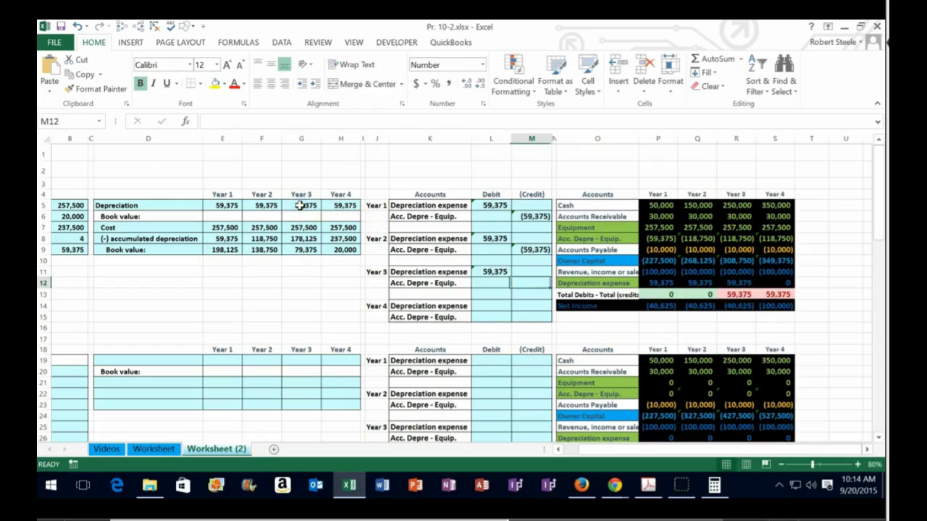
{"action": "type", "text": "=-"}
{"action": "key", "text": "Left"}
{"action": "key", "text": "Up"}
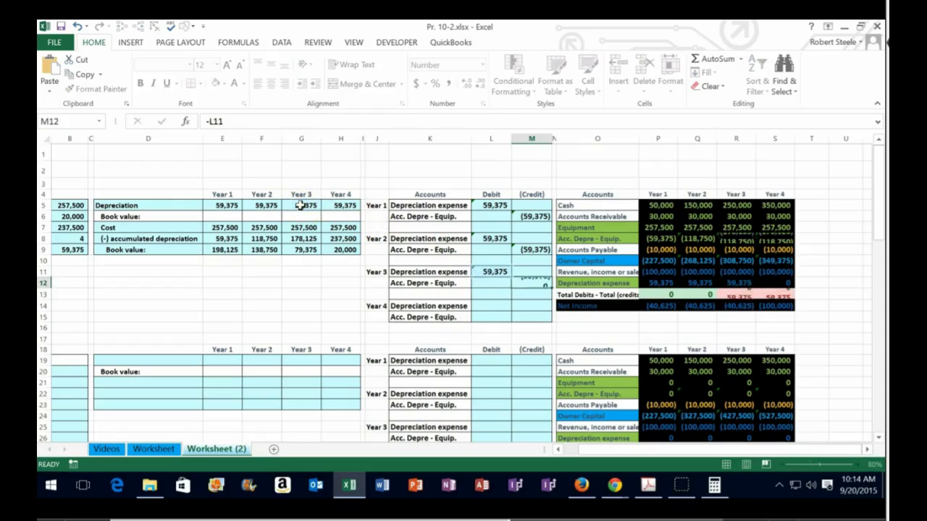
{"action": "key", "text": "Return"}
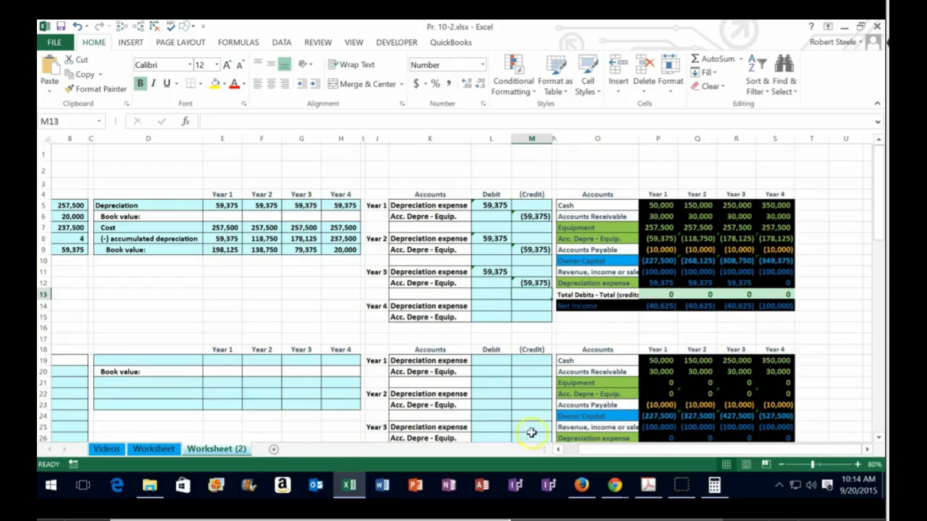
- Inspect the Year 3 accumulated depreciation and depreciation expense formulas in R8 and R12, and check the book value by totalling R7:R8
{"action": "left_click", "coordinate": [740, 239]}
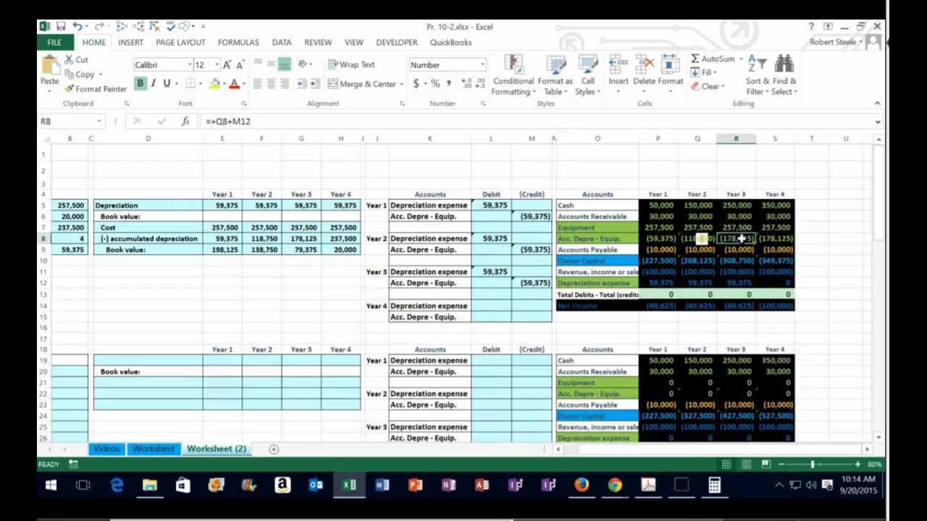
{"action": "left_click_drag", "start_coordinate": [739, 228], "coordinate": [739, 239]}
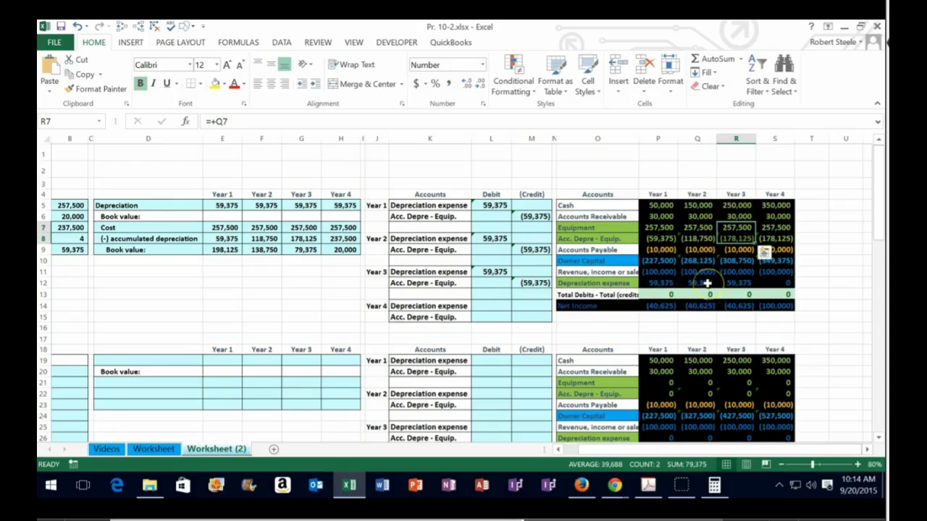
{"action": "left_click", "coordinate": [733, 239]}
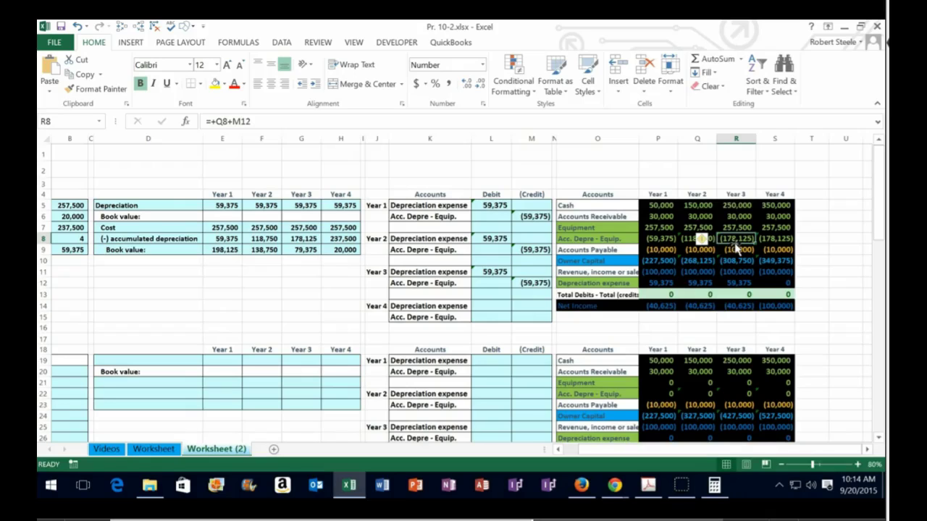
{"action": "left_click", "coordinate": [736, 283]}
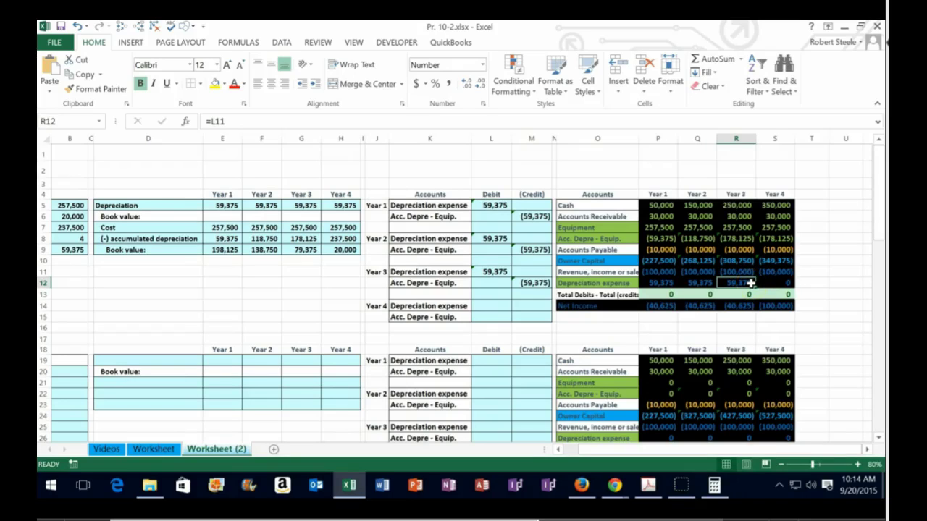
- Record the Year 4 depreciation entry by entering =H5 as the L14 debit and =-L14 as the M15 accumulated depreciation credit
{"action": "left_click", "coordinate": [493, 306]}
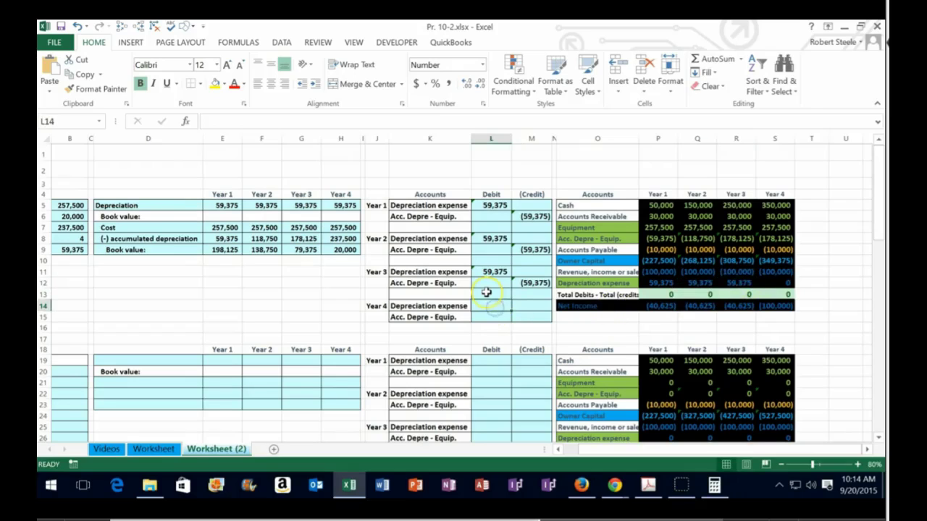
{"action": "type", "text": "="}
{"action": "left_click", "coordinate": [349, 206]}
{"action": "key", "text": "Return"}
{"action": "key", "text": "Right"}
{"action": "type", "text": "-"}
{"action": "key", "text": "Up"}
{"action": "key", "text": "Left"}
{"action": "key", "text": "Return"}
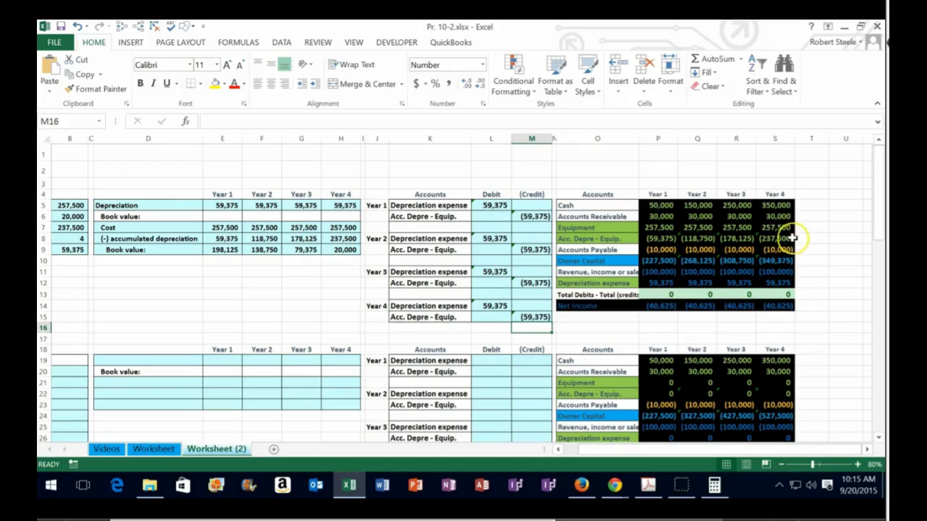
- Total the Year 4 equipment and accumulated depreciation in S7:S8 and compare it with the salvage value in B6
{"action": "left_click_drag", "start_coordinate": [774, 228], "coordinate": [776, 234]}
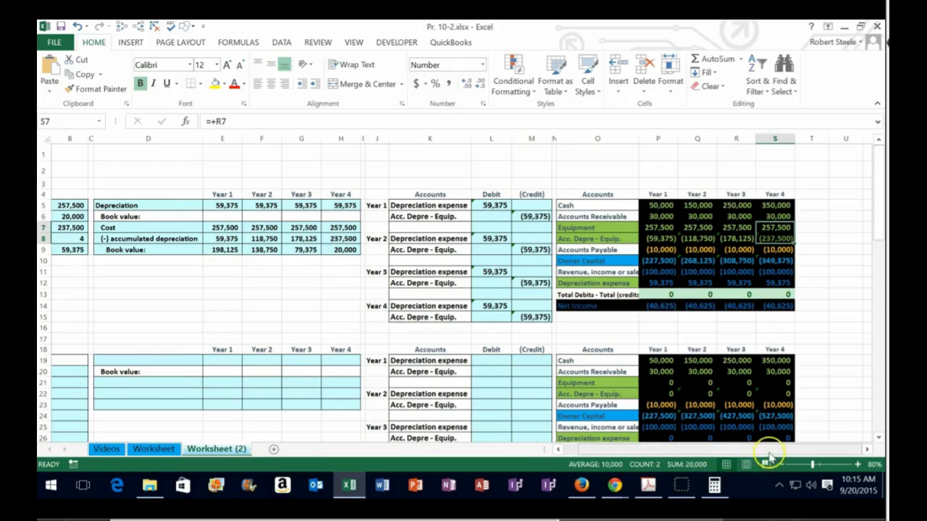
{"action": "left_click", "coordinate": [724, 449]}
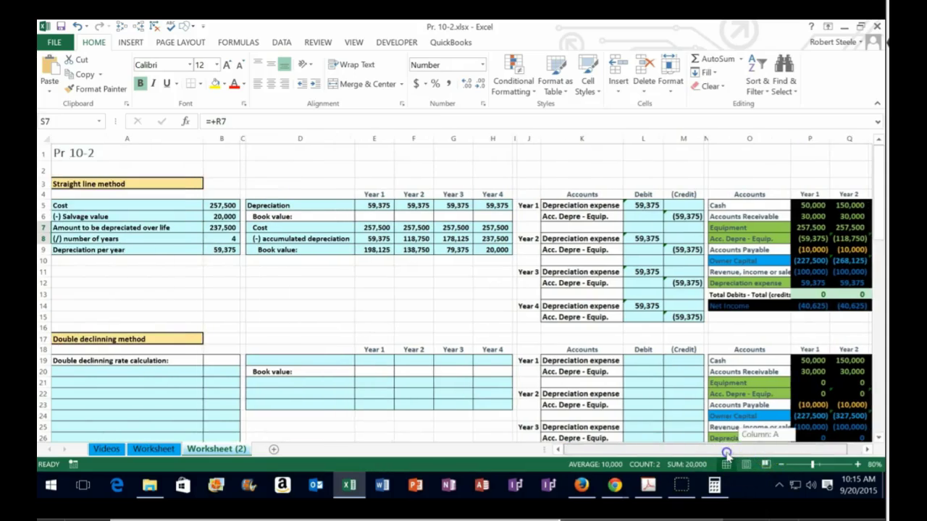
{"action": "left_click", "coordinate": [218, 216]}
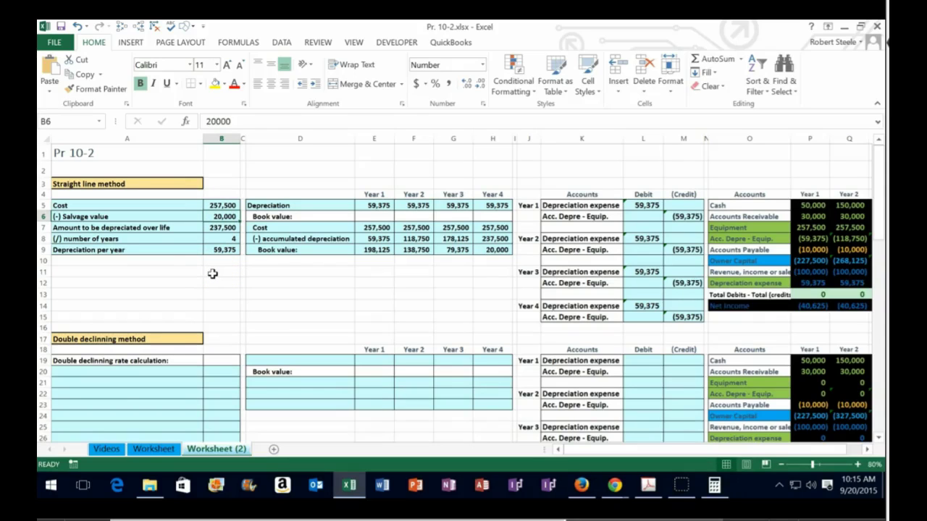
- Start the double declining rate calculation by labelling A20 "Cost" and entering 257500 in B20
{"action": "scroll", "coordinate": [212, 273], "scroll_direction": "down", "scroll_amount": 3}
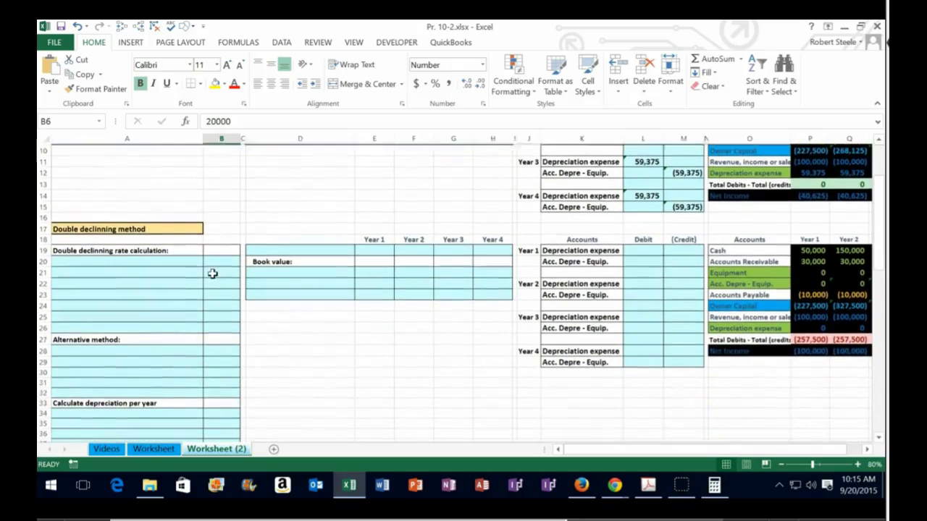
{"action": "left_click", "coordinate": [192, 402]}
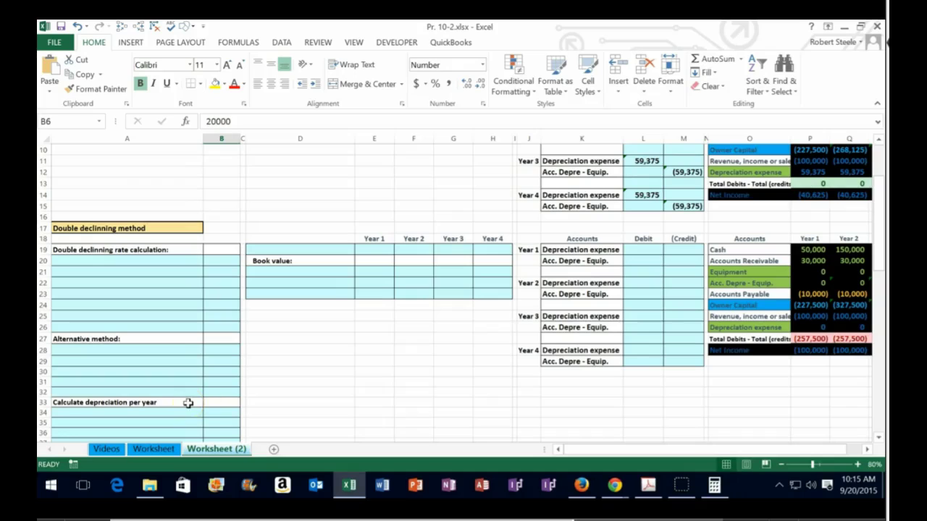
{"action": "scroll", "coordinate": [187, 402], "scroll_direction": "down", "scroll_amount": 1}
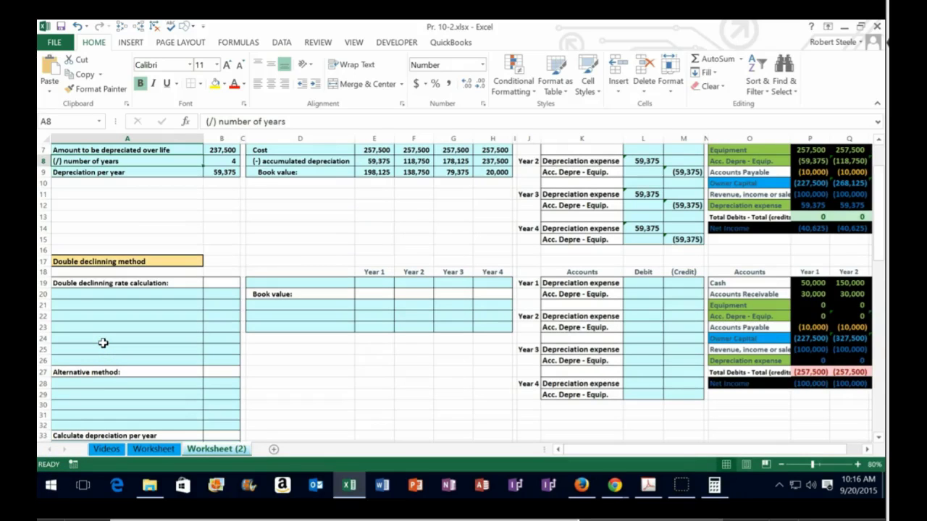
{"action": "scroll", "coordinate": [101, 344], "scroll_direction": "down", "scroll_amount": 1}
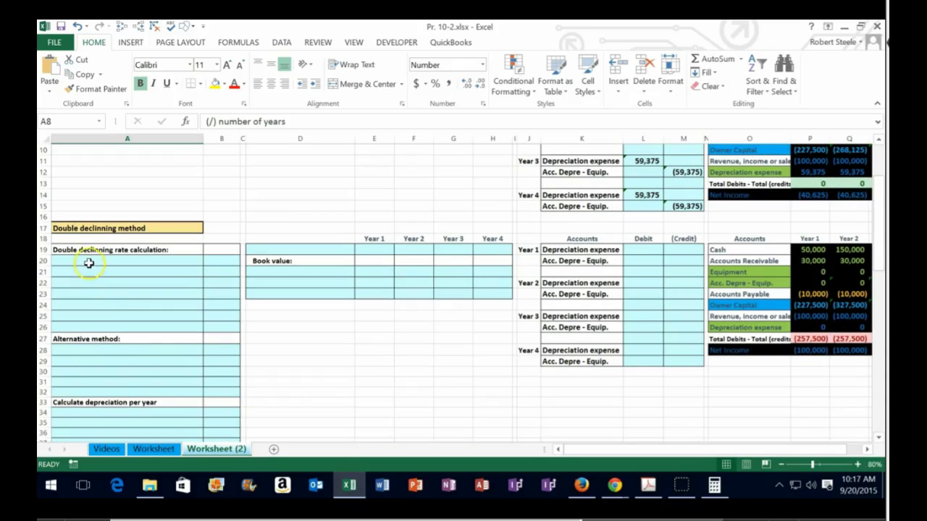
{"action": "scroll", "coordinate": [88, 239], "scroll_direction": "down", "scroll_amount": 1}
{"action": "left_click", "coordinate": [89, 229]}
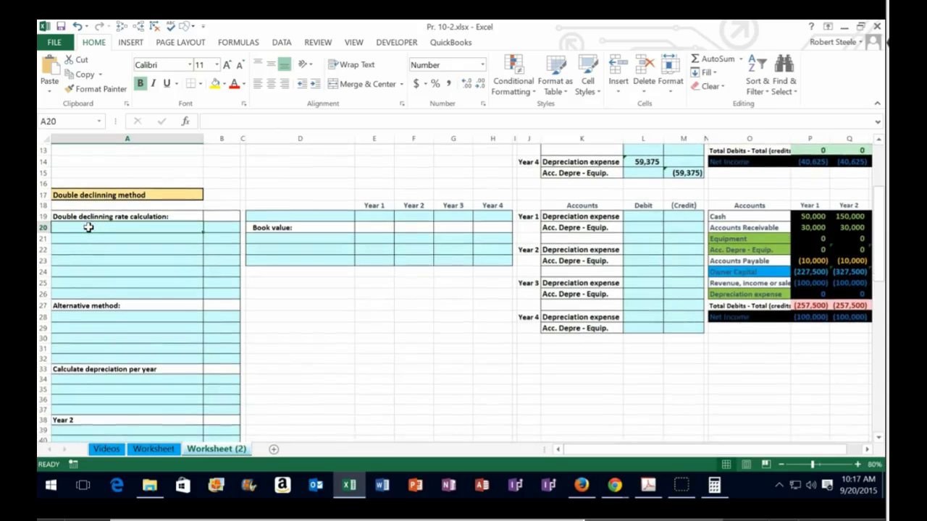
{"action": "type", "text": "Cost"}
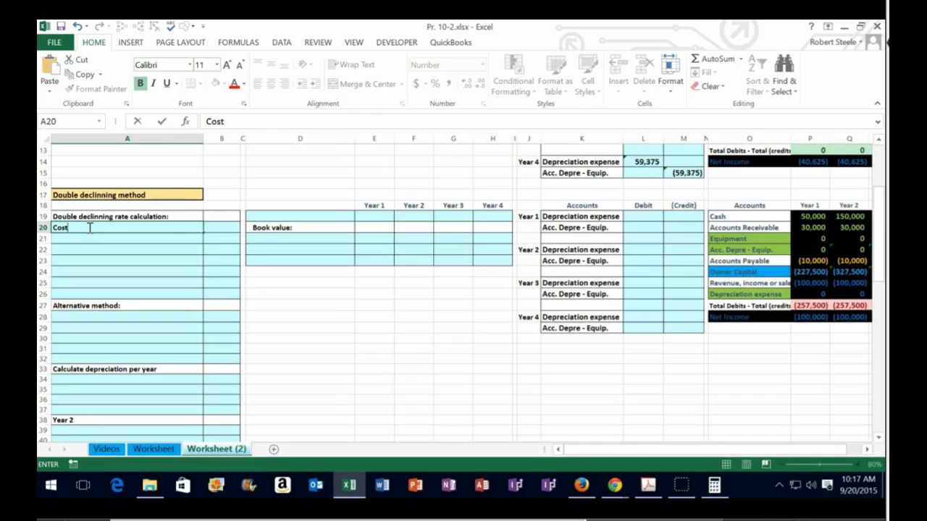
{"action": "key", "text": "Tab"}
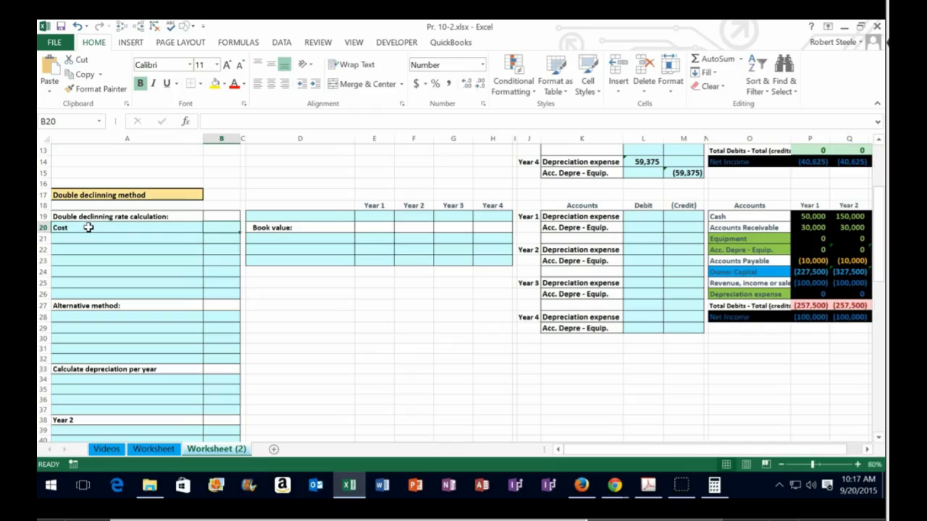
{"action": "type", "text": "257500"}
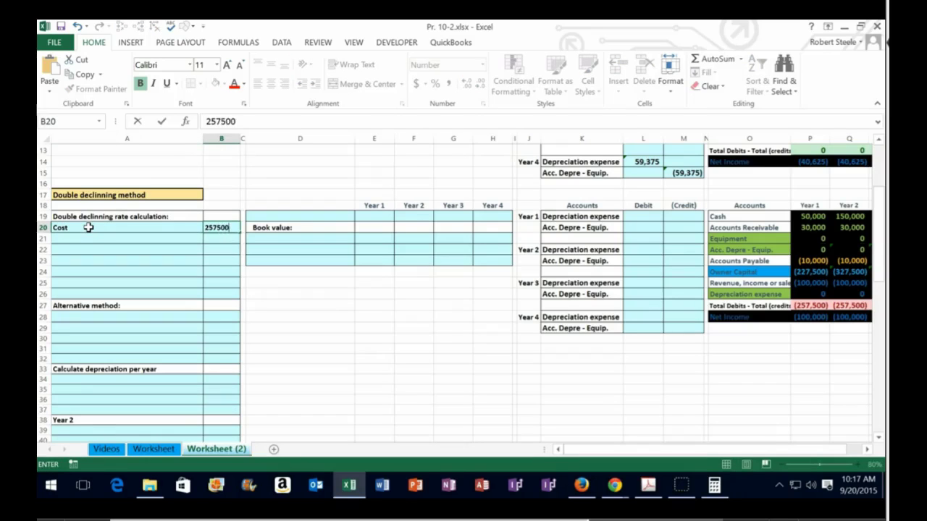
{"action": "key", "text": "Return"}
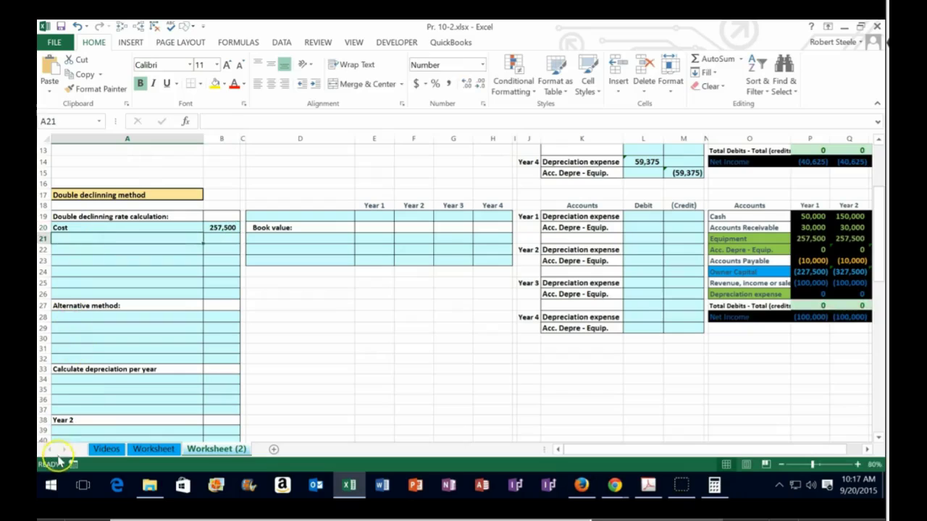
- Label A21 "(/) number of years" and enter 4 in B21
{"action": "type", "text": "(/) number of years"}
{"action": "key", "text": "Tab"}
{"action": "type", "text": "4"}
{"action": "key", "text": "Return"}
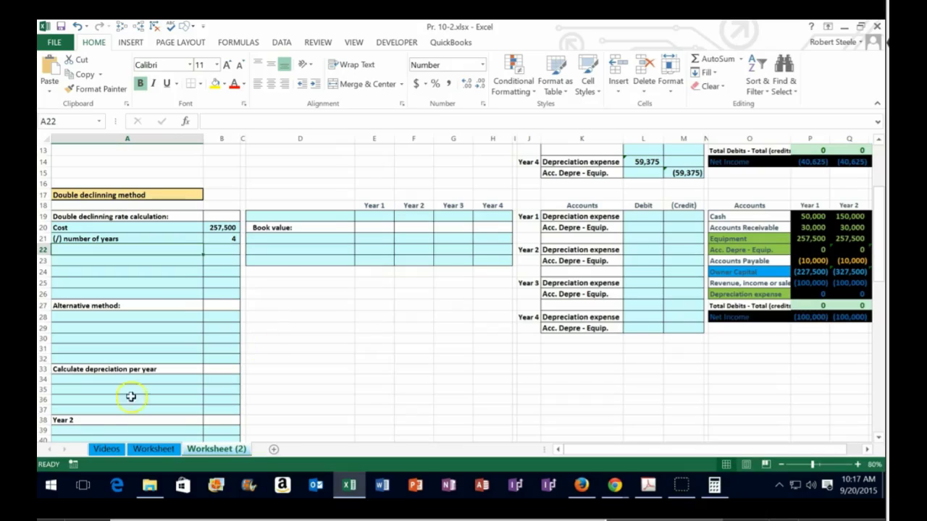
- Label A22 "Straight line depreciation if no salvage value" and calculate it in B22 with =B20/B21
{"action": "type", "text": "Straight line depreciation if no salvage value"}
{"action": "left_click", "coordinate": [211, 255]}
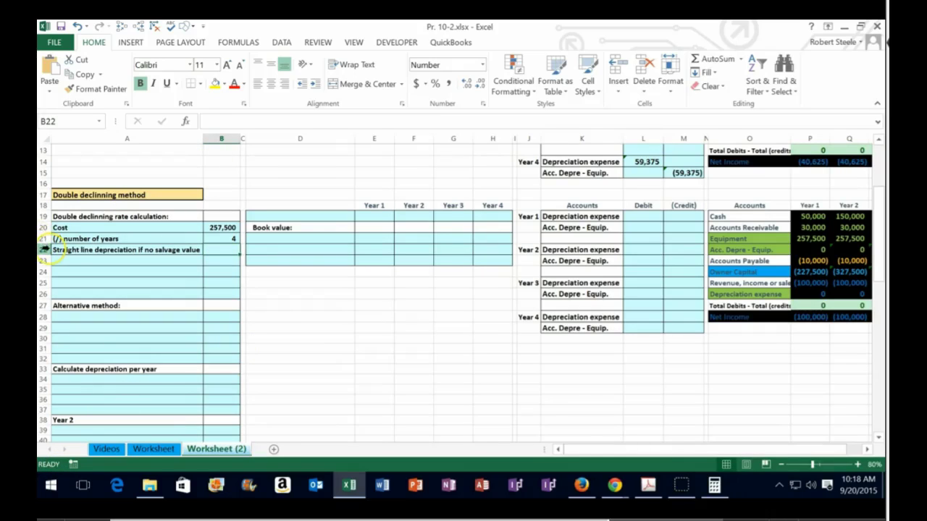
{"action": "type", "text": "="}
{"action": "key", "text": "Up"}
{"action": "key", "text": "Up"}
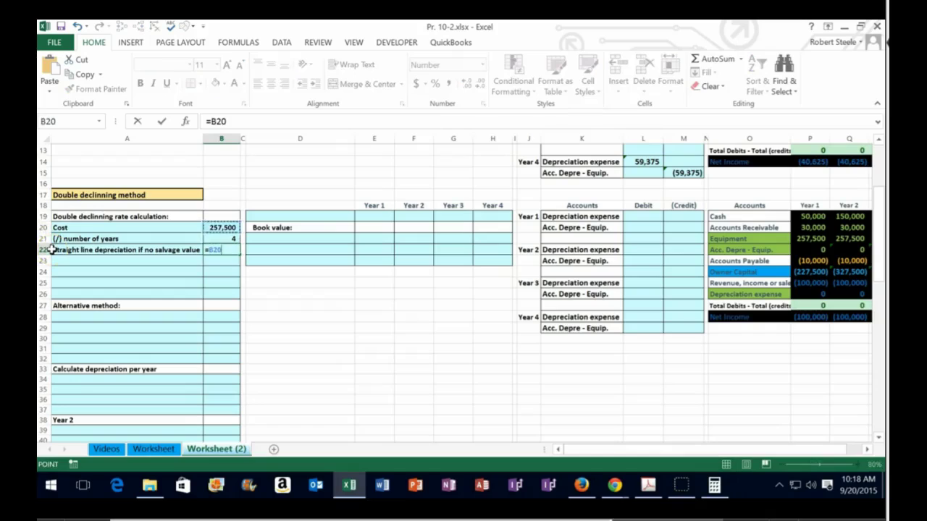
{"action": "type", "text": "/"}
{"action": "key", "text": "Up"}
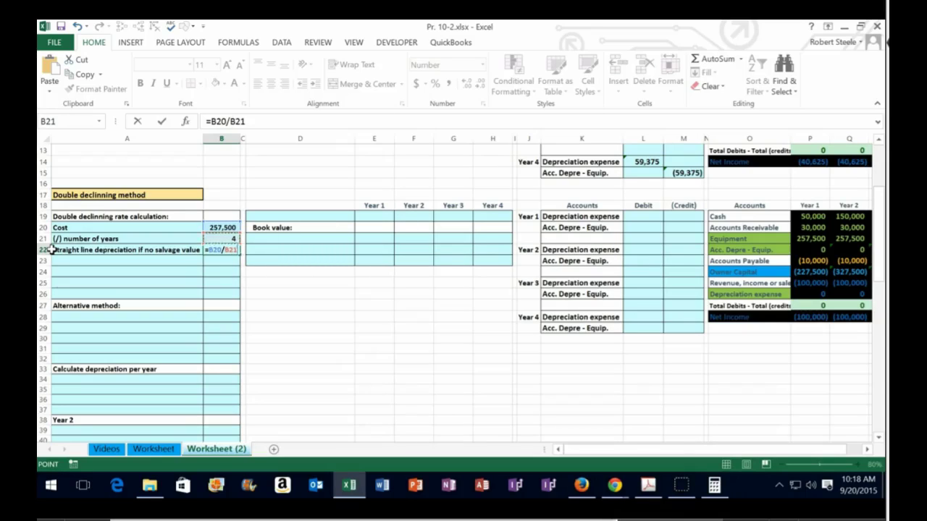
{"action": "key", "text": "Return"}
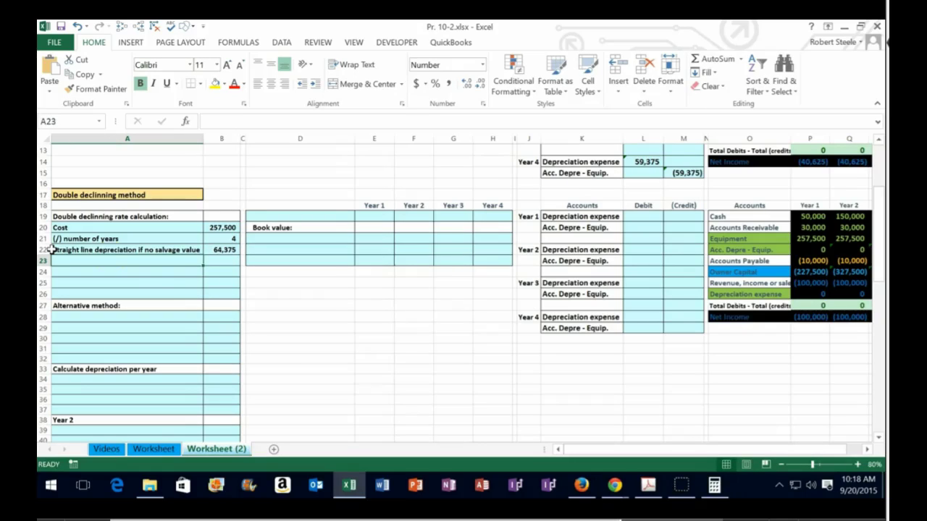
- Label A23 "(/) cost" and link B23 to the cost with =B20
{"action": "scroll", "coordinate": [172, 281], "scroll_direction": "up", "scroll_amount": 4}
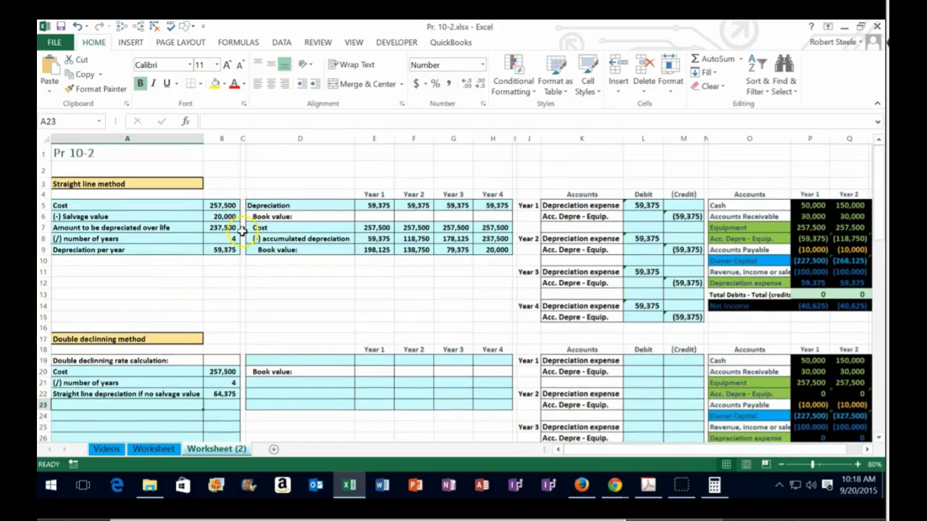
{"action": "scroll", "coordinate": [241, 227], "scroll_direction": "down", "scroll_amount": 4}
{"action": "scroll", "coordinate": [241, 227], "scroll_direction": "down", "scroll_amount": 1}
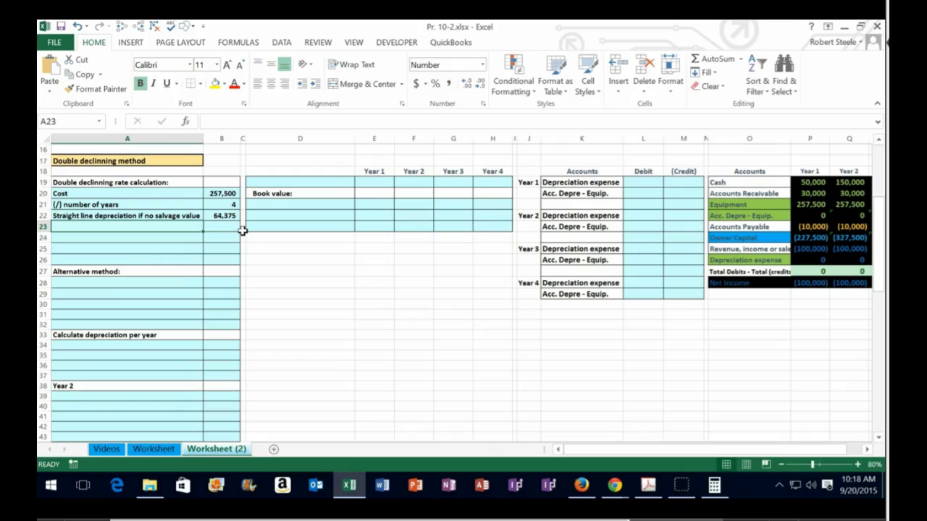
{"action": "type", "text": "("}
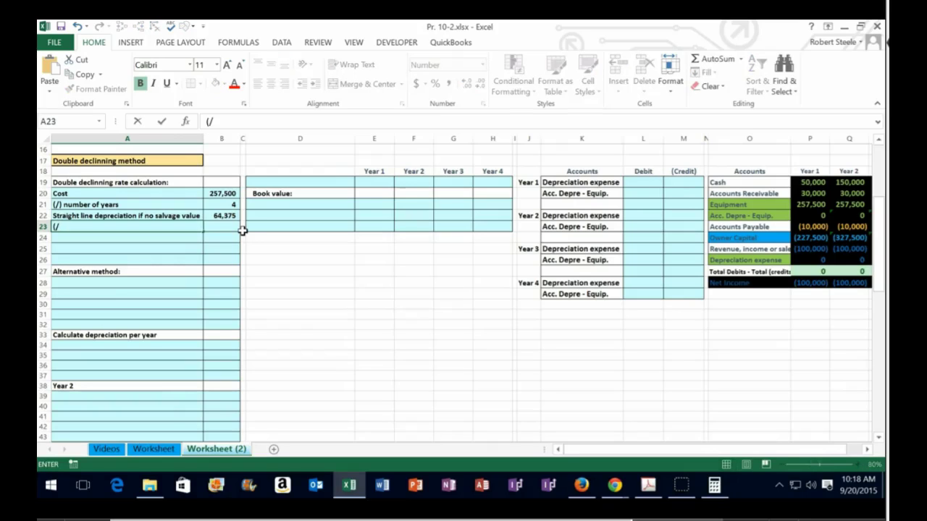
{"action": "type", "text": "/) cost"}
{"action": "key", "text": "Tab"}
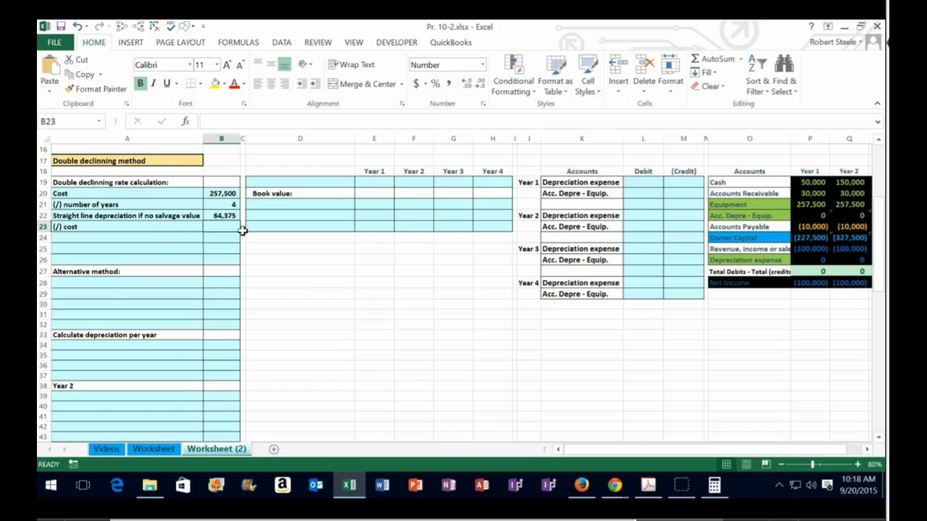
{"action": "type", "text": "="}
{"action": "key", "text": "Up"}
{"action": "key", "text": "Up"}
{"action": "key", "text": "Up"}
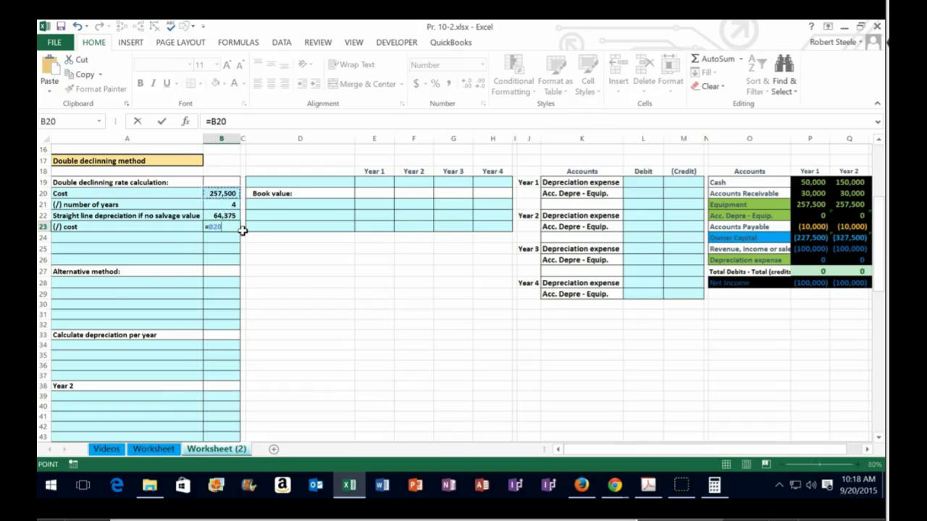
{"action": "key", "text": "Return"}
{"action": "key", "text": "Up"}
{"action": "key", "text": "Left"}
{"action": "key", "text": "Right"}
{"action": "key", "text": "Left"}
{"action": "key", "text": "Down"}
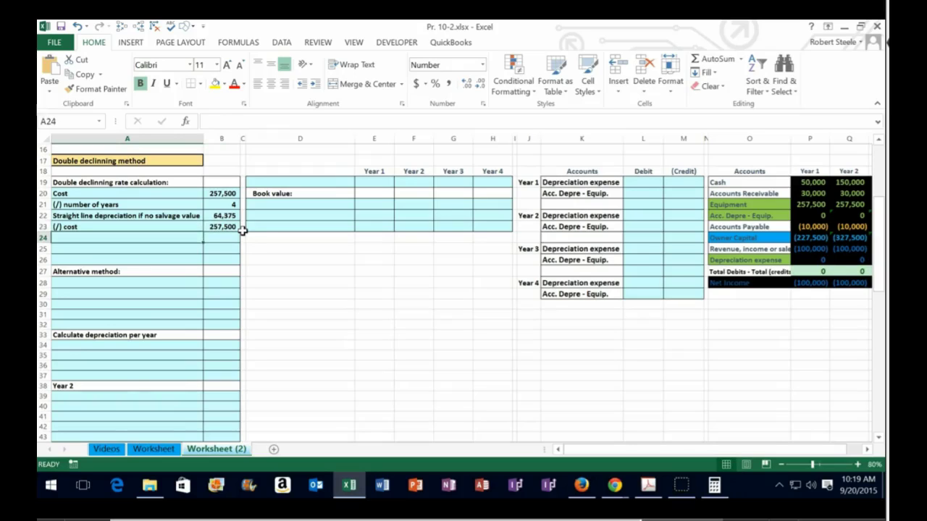
- Label A24 "Straight line rate if no salvage value" and calculate it in B24 with =B22/B23
{"action": "type", "text": "Straight line rate if no salvage value"}
{"action": "key", "text": "Tab"}
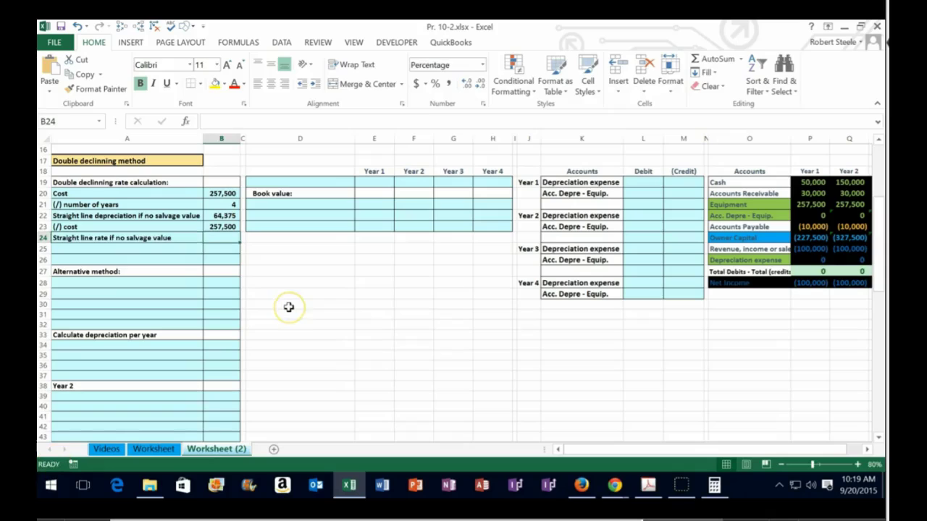
{"action": "type", "text": "="}
{"action": "key", "text": "Up"}
{"action": "key", "text": "Up"}
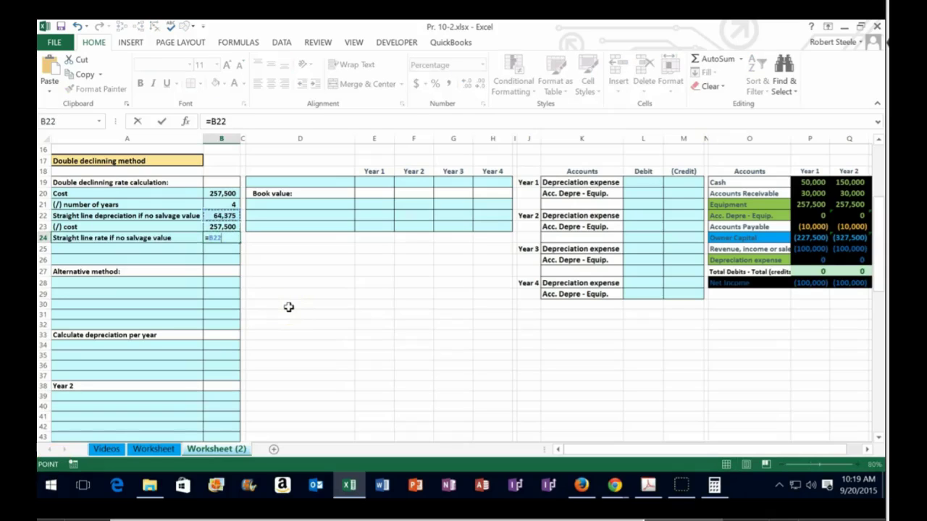
{"action": "type", "text": "/"}
{"action": "key", "text": "Up"}
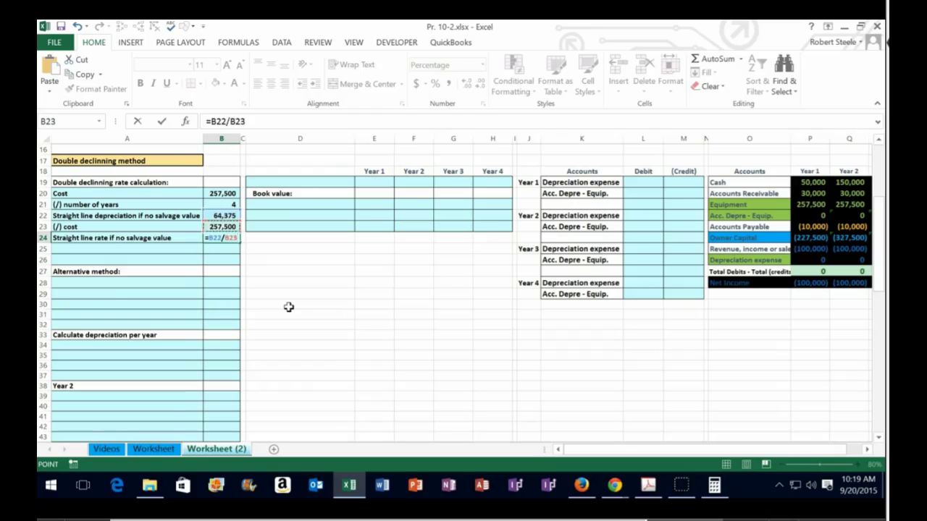
{"action": "key", "text": "Return"}
- Review the straight line rate and its formula in B24
{"action": "key", "text": "Left"}
{"action": "key", "text": "Up"}
{"action": "key", "text": "Right"}
{"action": "left_click", "coordinate": [297, 248]}
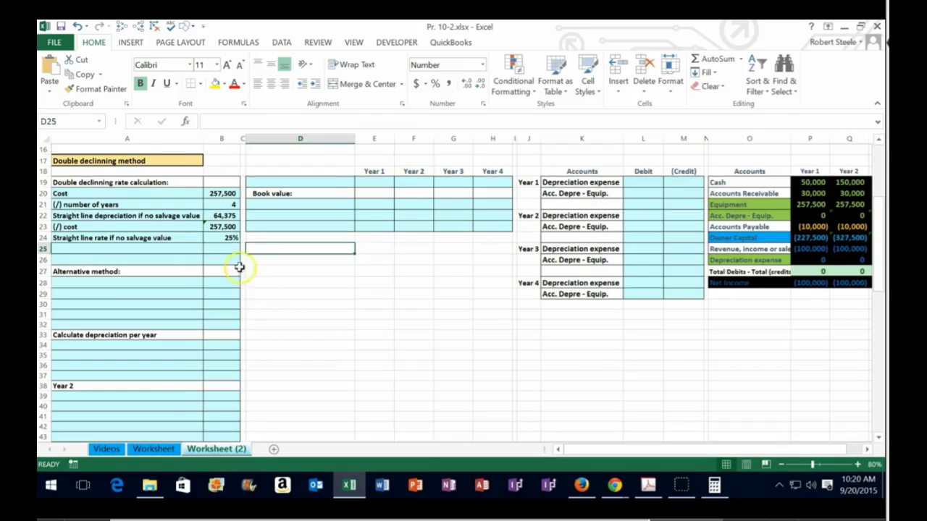
{"action": "left_click", "coordinate": [217, 240]}
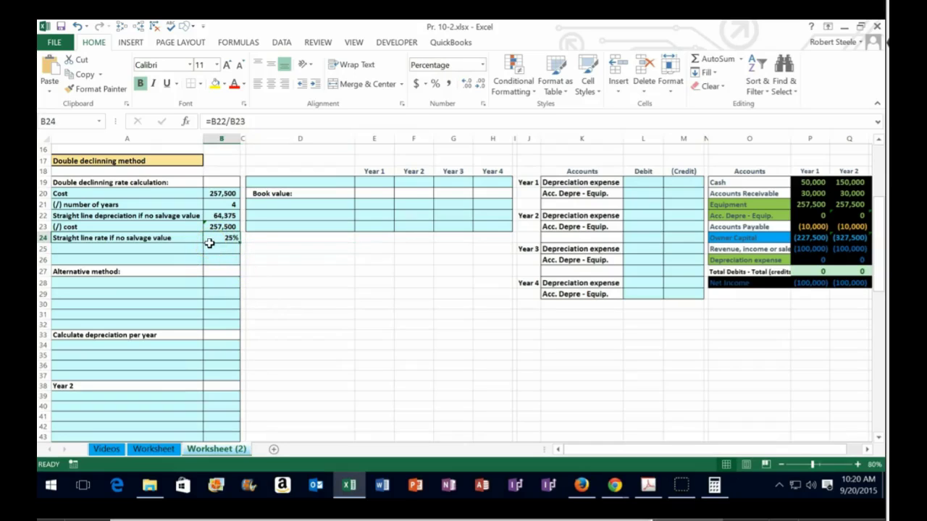
{"action": "left_click", "coordinate": [273, 247]}
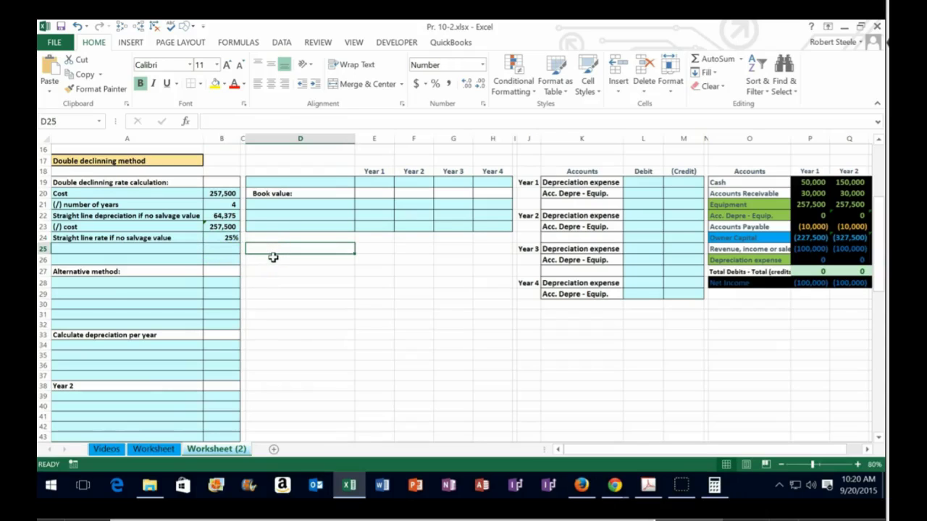
- Calculate the straight line rate in the spare cell D25 with =B22/B23
{"action": "type", "text": "="}
{"action": "left_click", "coordinate": [224, 215]}
{"action": "type", "text": "/"}
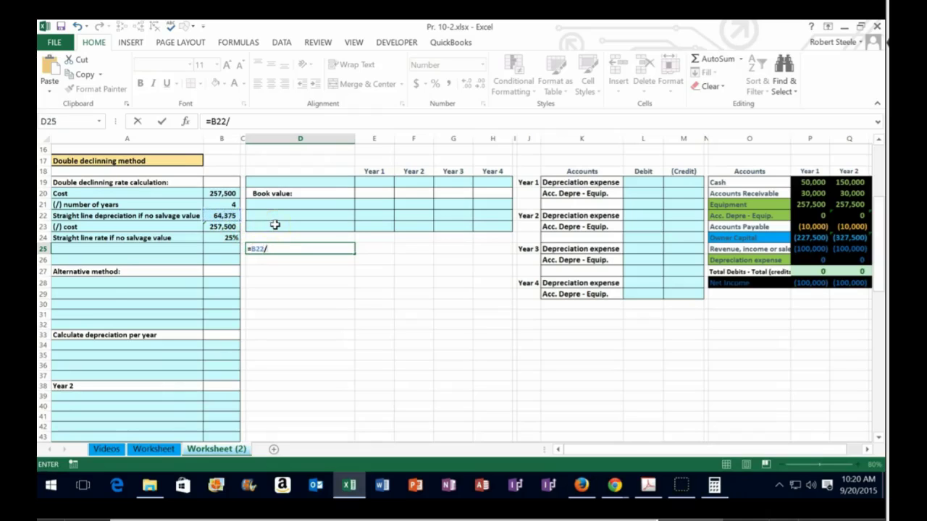
{"action": "left_click", "coordinate": [221, 226]}
{"action": "key", "text": "Return"}
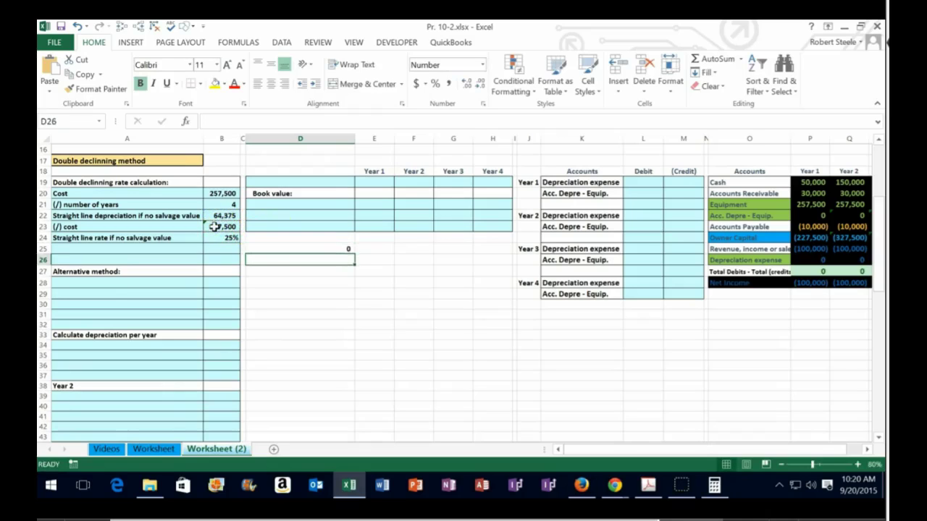
{"action": "left_click", "coordinate": [293, 246]}
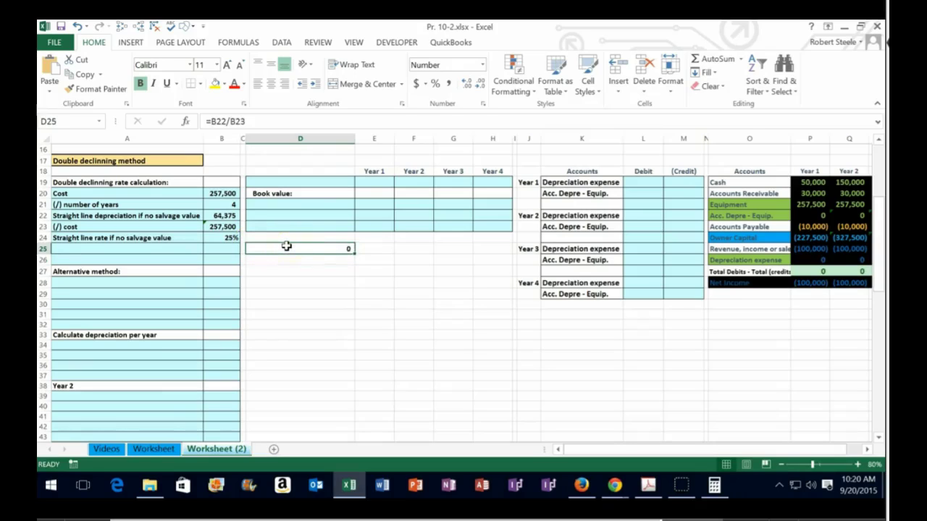
{"action": "left_click_drag", "start_coordinate": [352, 255], "coordinate": [349, 258]}
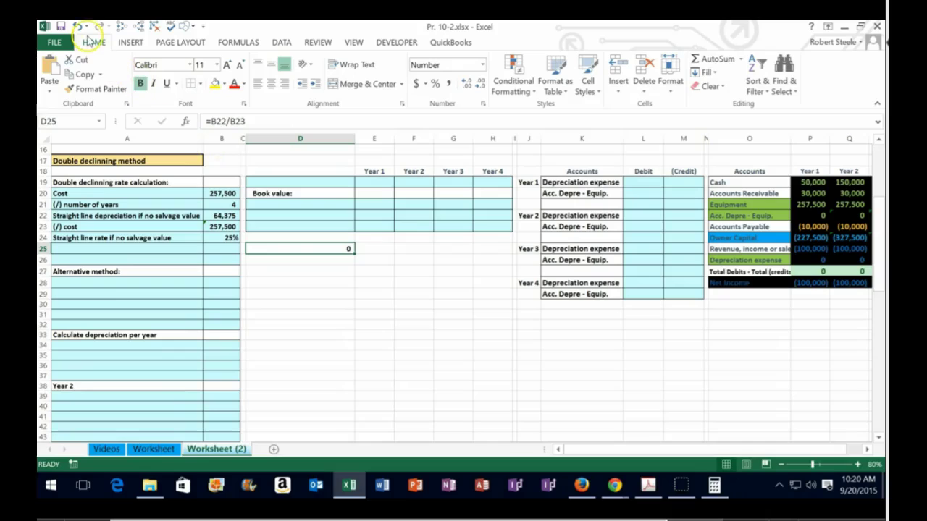
- Adjust the rate in D25 to two decimal places and change its number format to Percentage
{"action": "left_click", "coordinate": [465, 84]}
{"action": "left_click", "coordinate": [465, 84]}
{"action": "left_click", "coordinate": [465, 84]}
{"action": "left_click", "coordinate": [465, 84]}
{"action": "left_click", "coordinate": [465, 84]}
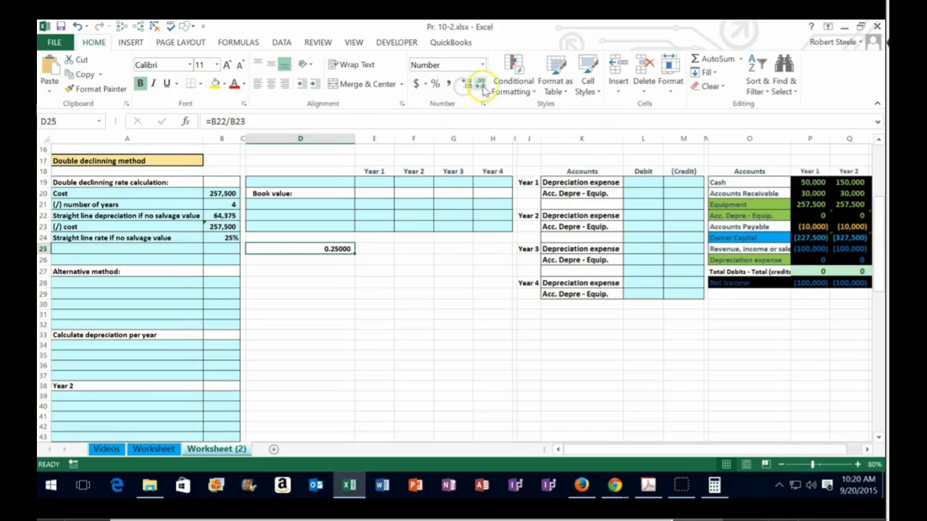
{"action": "left_click", "coordinate": [480, 85]}
{"action": "left_click", "coordinate": [480, 84]}
{"action": "left_click", "coordinate": [480, 84]}
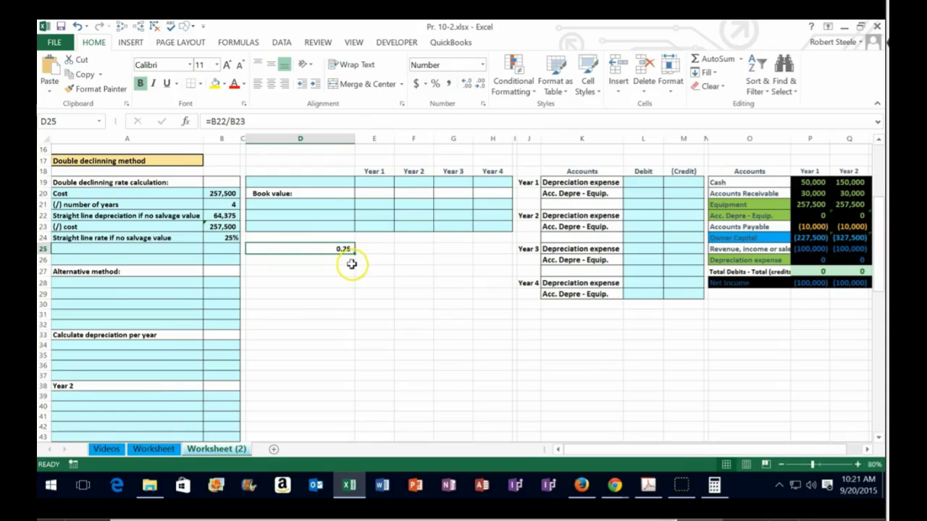
{"action": "left_click", "coordinate": [436, 83]}
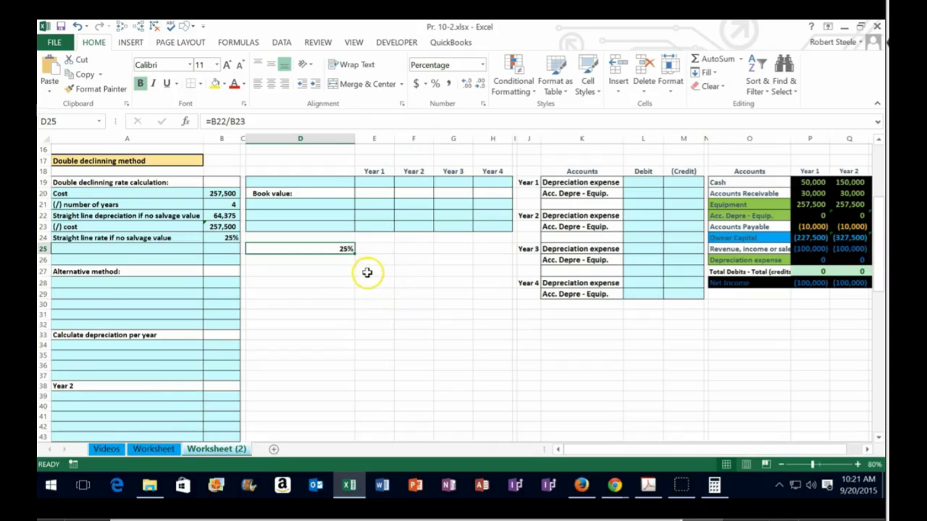
- Undo all the number formatting and the test formula in D25, back to an empty cell
{"action": "left_click", "coordinate": [75, 26]}
{"action": "left_click", "coordinate": [74, 27]}
{"action": "left_click", "coordinate": [75, 26]}
{"action": "left_click", "coordinate": [74, 26]}
{"action": "left_click", "coordinate": [74, 26]}
{"action": "left_click", "coordinate": [74, 26]}
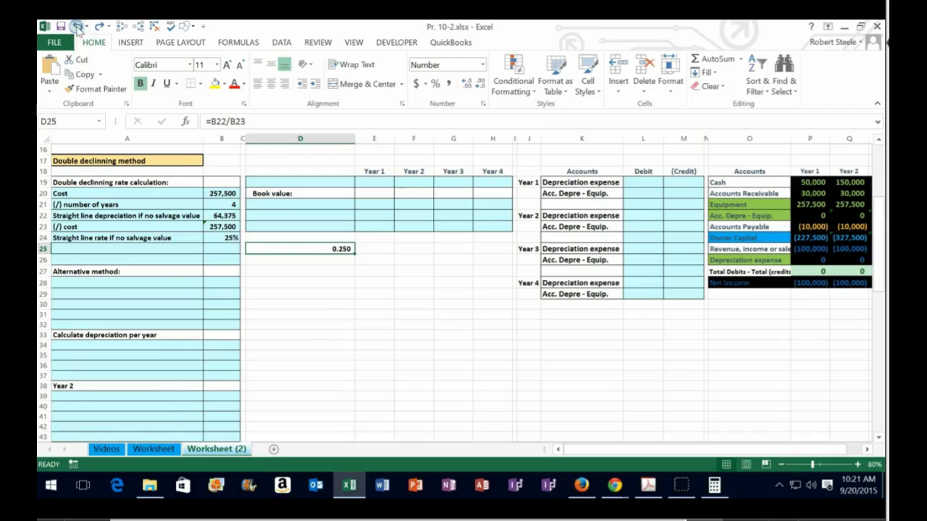
{"action": "left_click", "coordinate": [74, 26]}
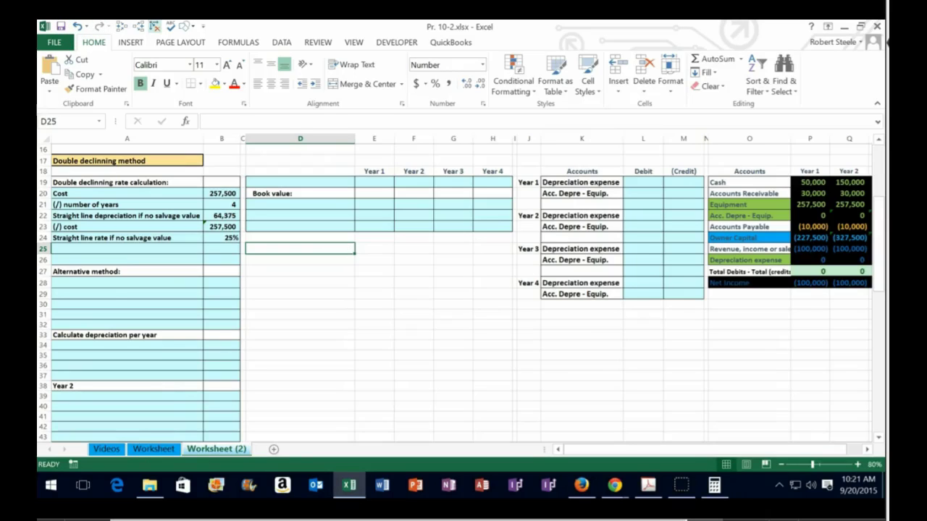
- Label A25 "(*) to double" and enter the multiplier 2 in B25
{"action": "left_click", "coordinate": [80, 247]}
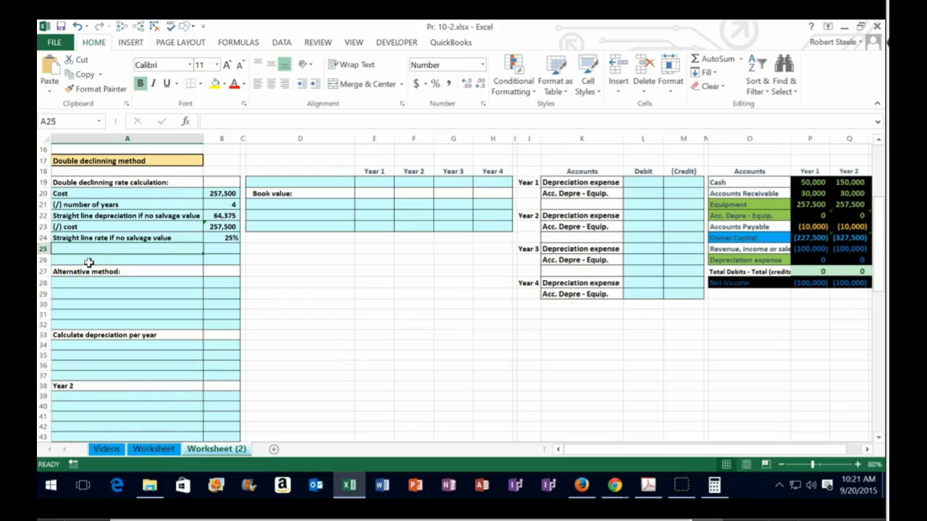
{"action": "type", "text": "(*) to dou"}
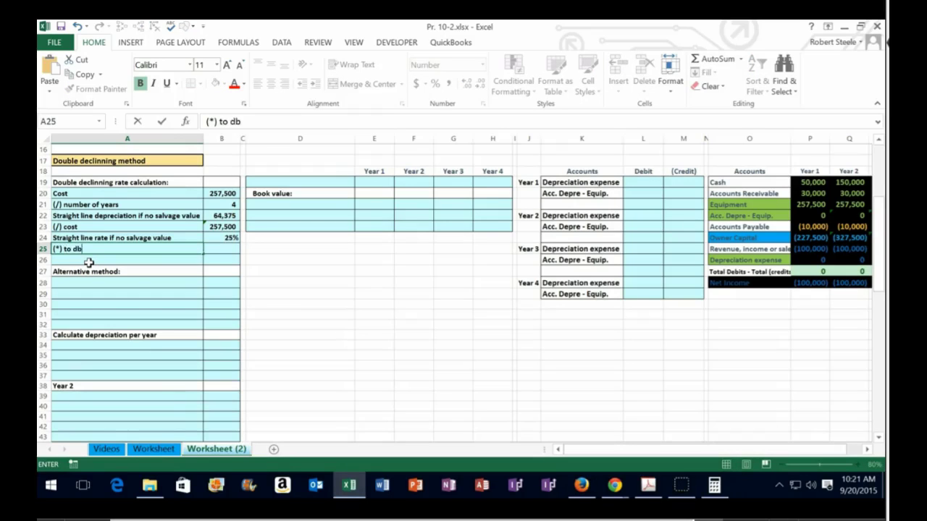
{"action": "type", "text": "ble"}
{"action": "key", "text": "Tab"}
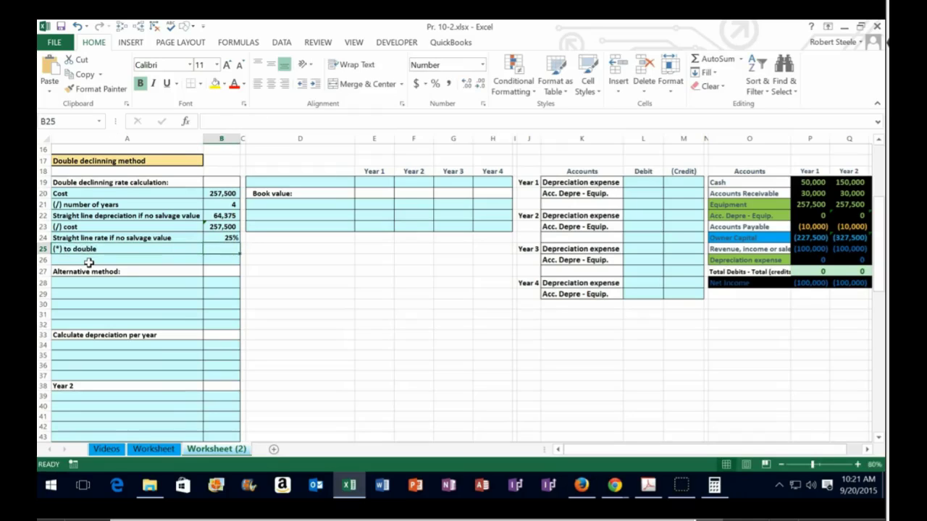
{"action": "type", "text": "2"}
{"action": "key", "text": "Return"}
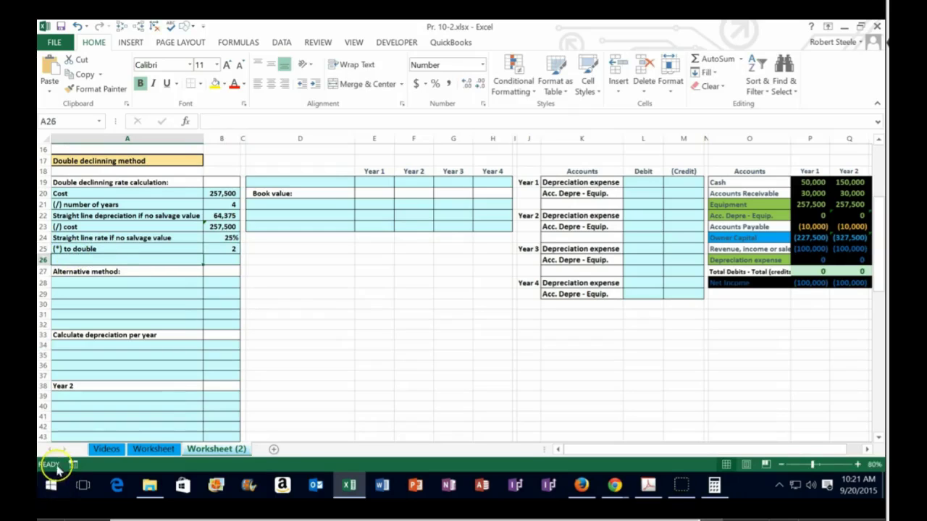
- Label A26 "Double declinning rate" and calculate it in B26 with =B24*B25
{"action": "type", "text": "Double declinning rate"}
{"action": "key", "text": "Tab"}
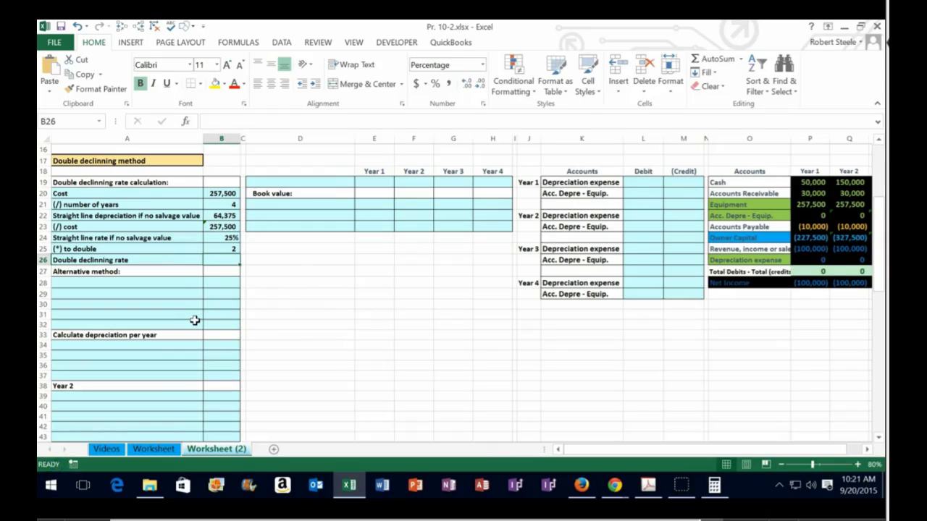
{"action": "type", "text": "="}
{"action": "key", "text": "Up"}
{"action": "key", "text": "Up"}
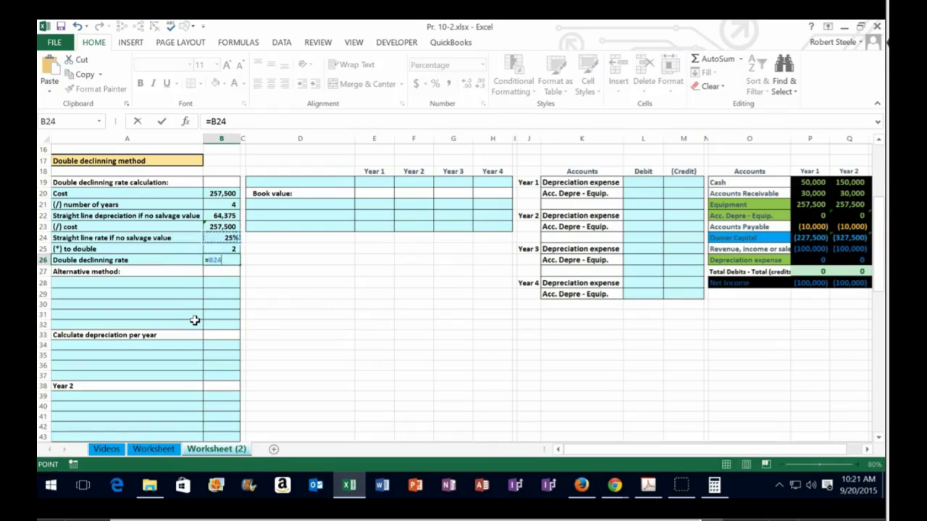
{"action": "type", "text": "*"}
{"action": "key", "text": "Up"}
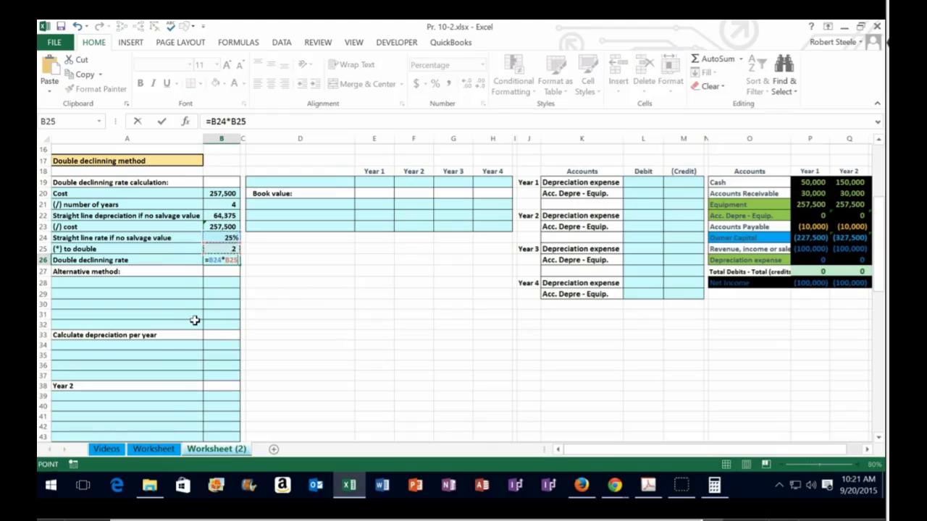
{"action": "key", "text": "Return"}
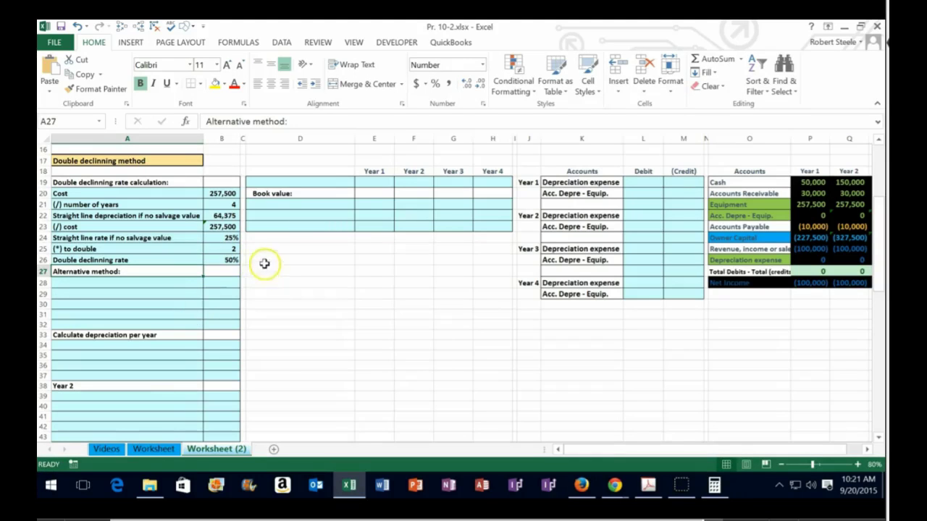
{"action": "left_click", "coordinate": [227, 258]}
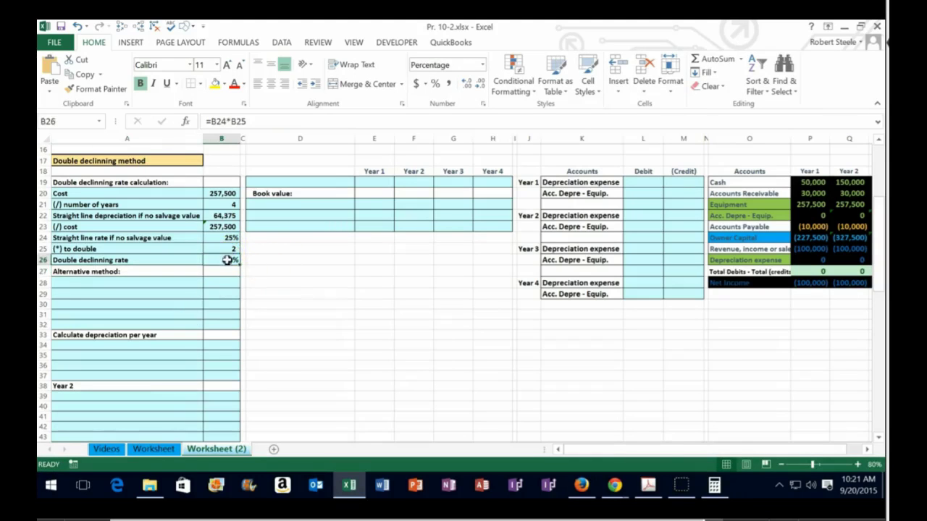
- Switch to Calculator and multiply the cost 257500 by .25 to check the straight line depreciation
{"action": "left_click", "coordinate": [715, 485]}
{"action": "left_click", "coordinate": [371, 264]}
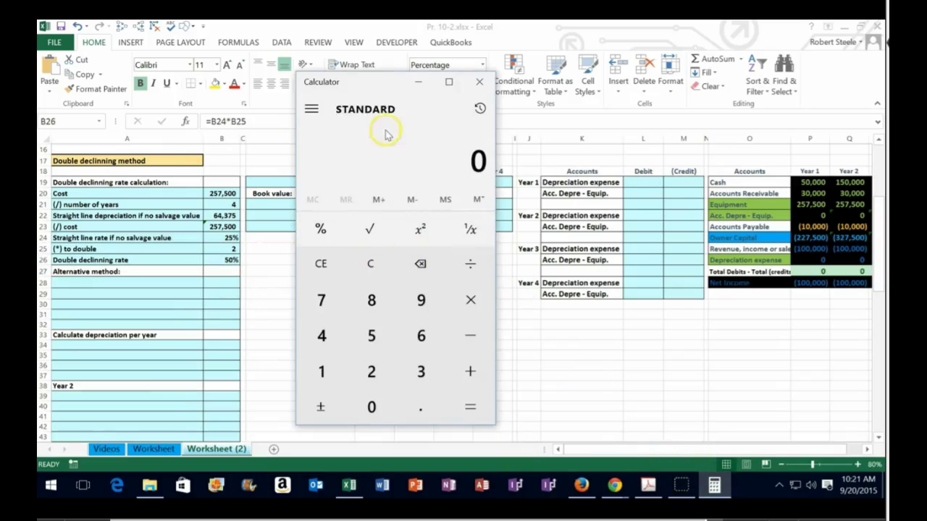
{"action": "left_click_drag", "start_coordinate": [374, 87], "coordinate": [325, 96]}
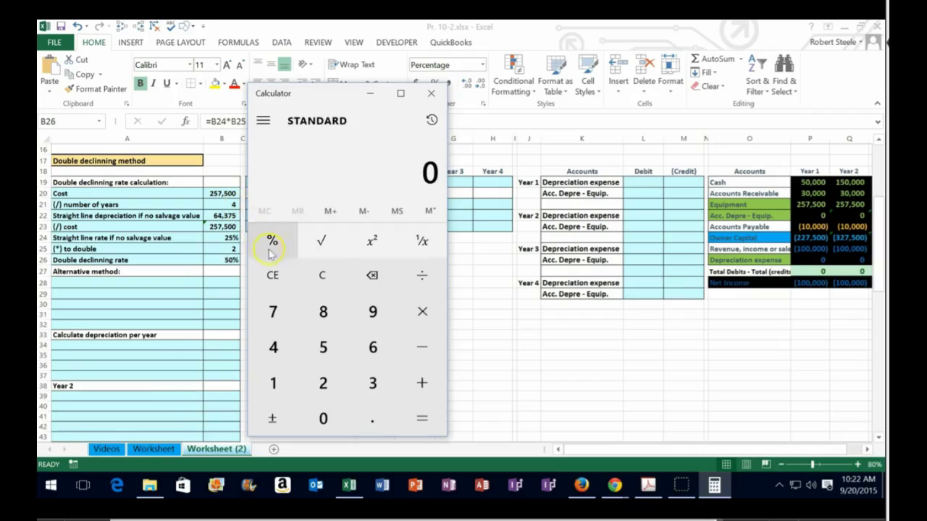
{"action": "type", "text": "2"}
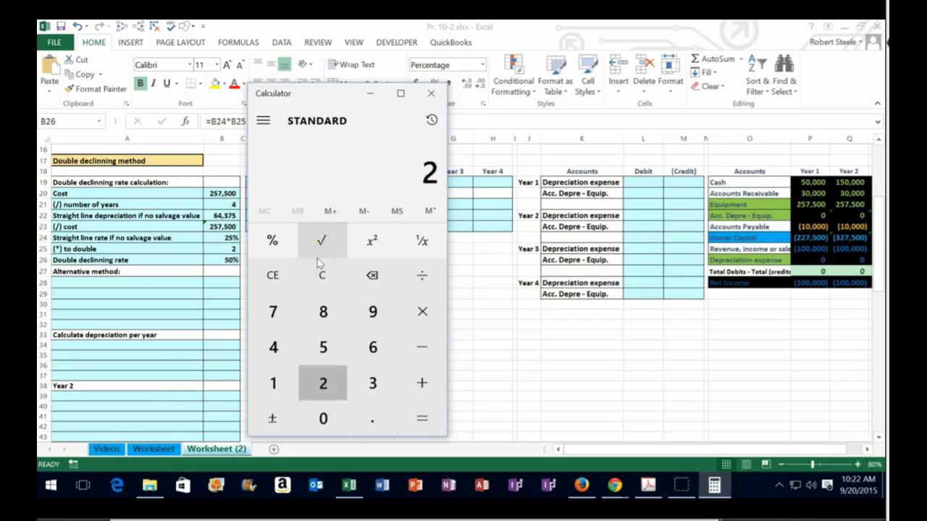
{"action": "type", "text": "57500*.25"}
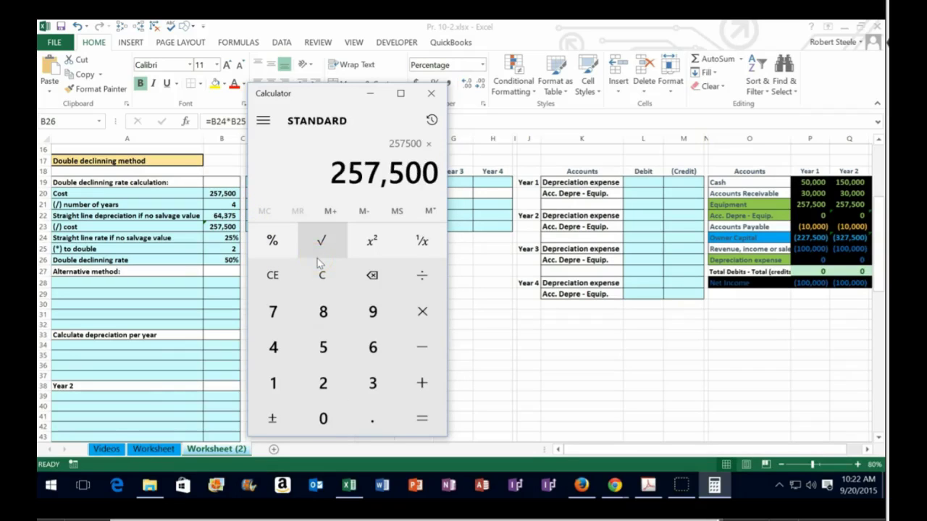
{"action": "key", "text": "Return"}
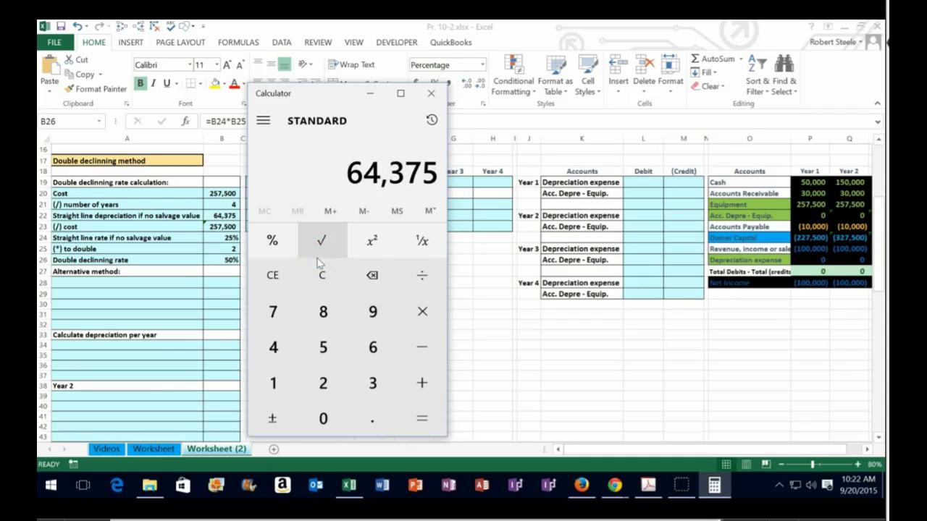